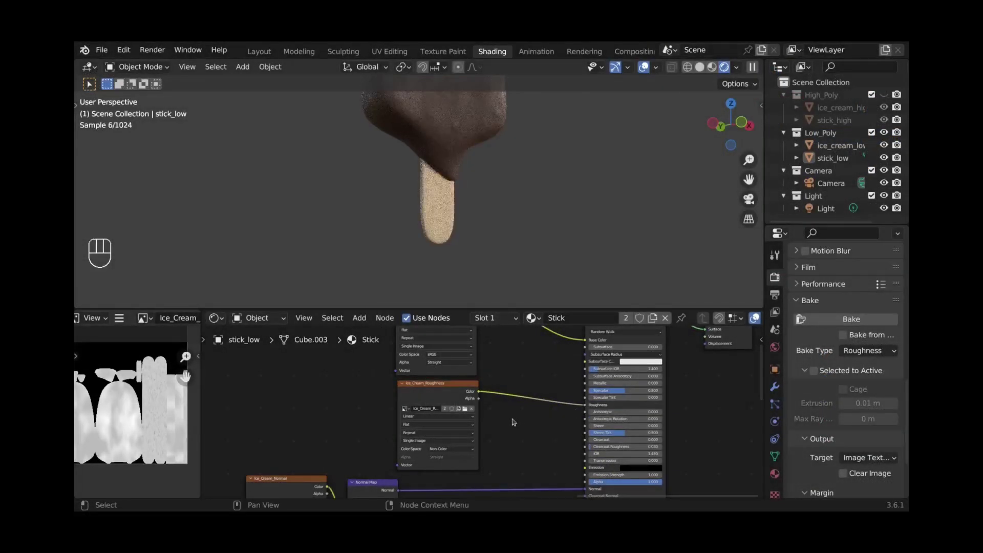
Step: Inspect the textured ice cream and its stick in a full-screen view without overlays
key("ctrl+alt+space")
key("shift+alt+z")
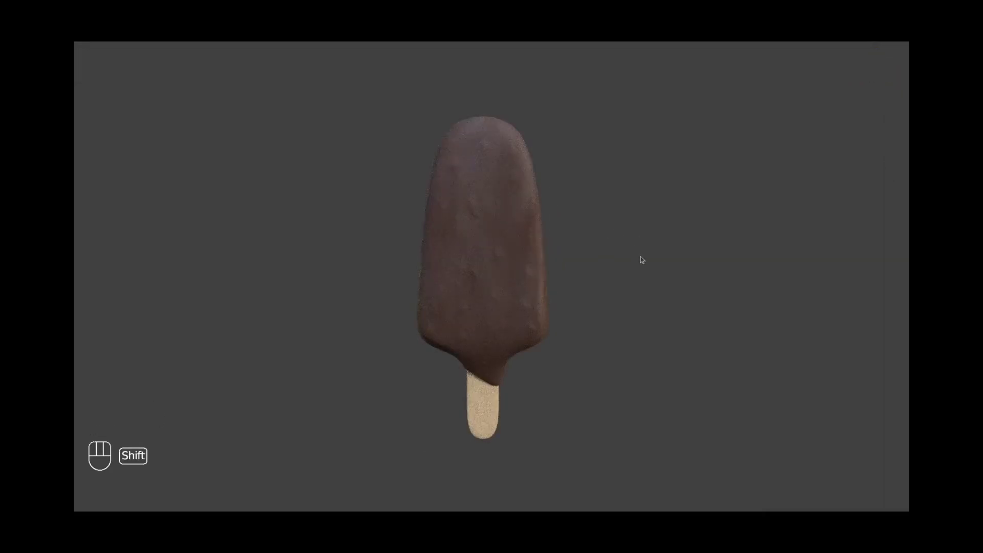
middle_click_drag(642, 261, 654, 244, "shift")
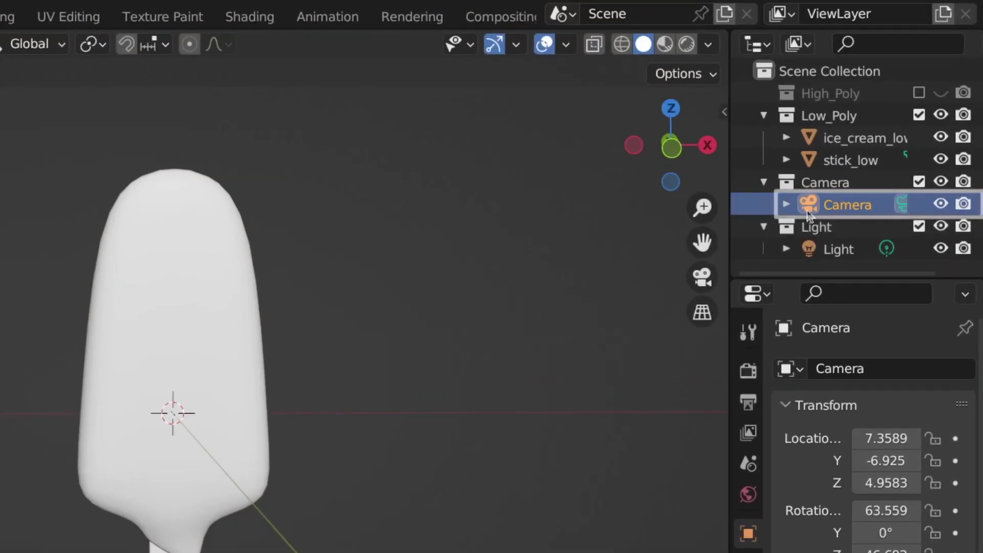
Step: Look through the selected camera and lock the camera to the view
key("KP_0")
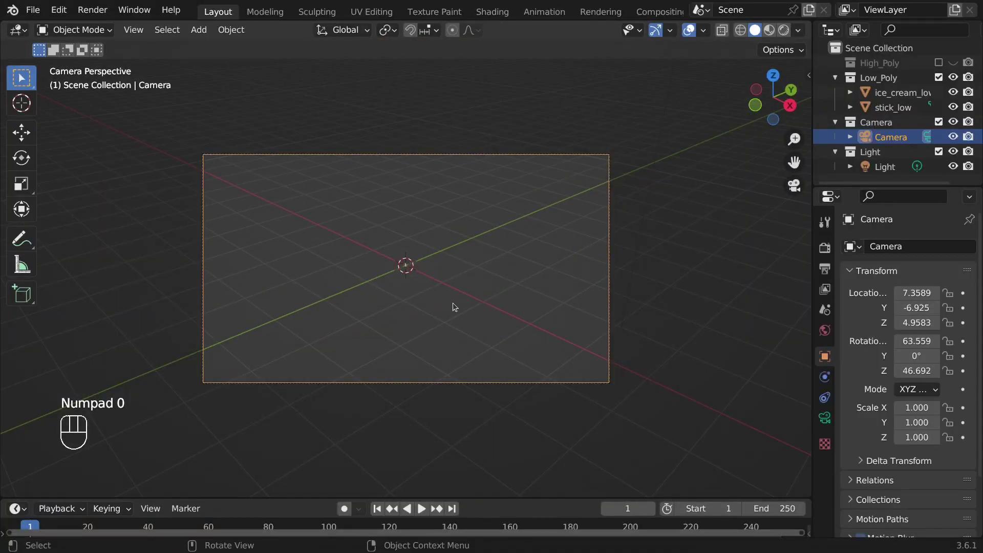
key("n")
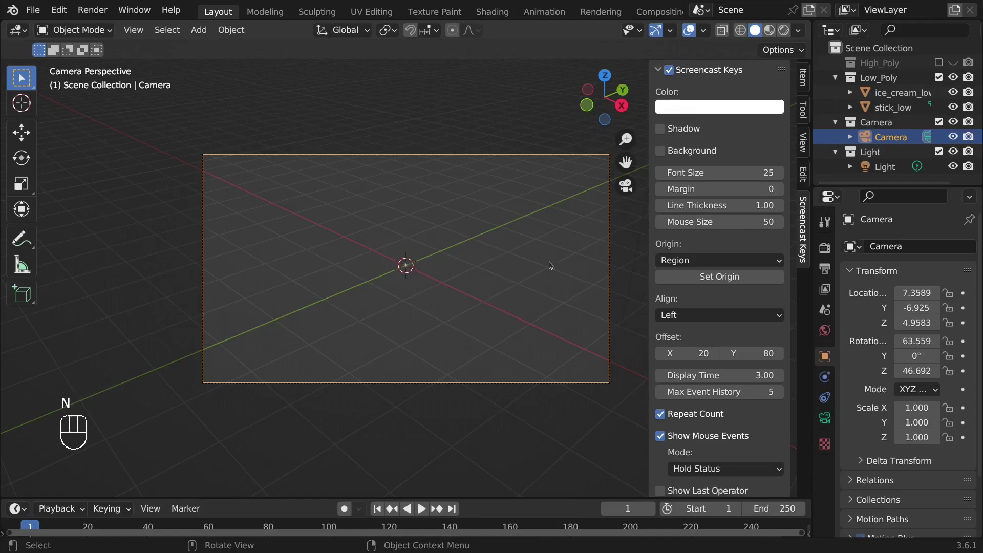
left_click(659, 73)
left_click(802, 146)
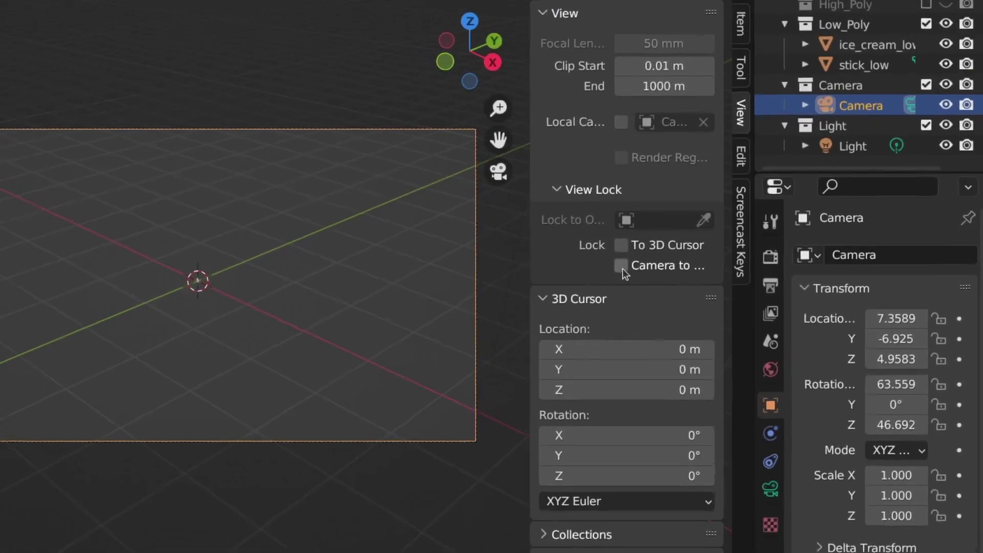
left_click(717, 253)
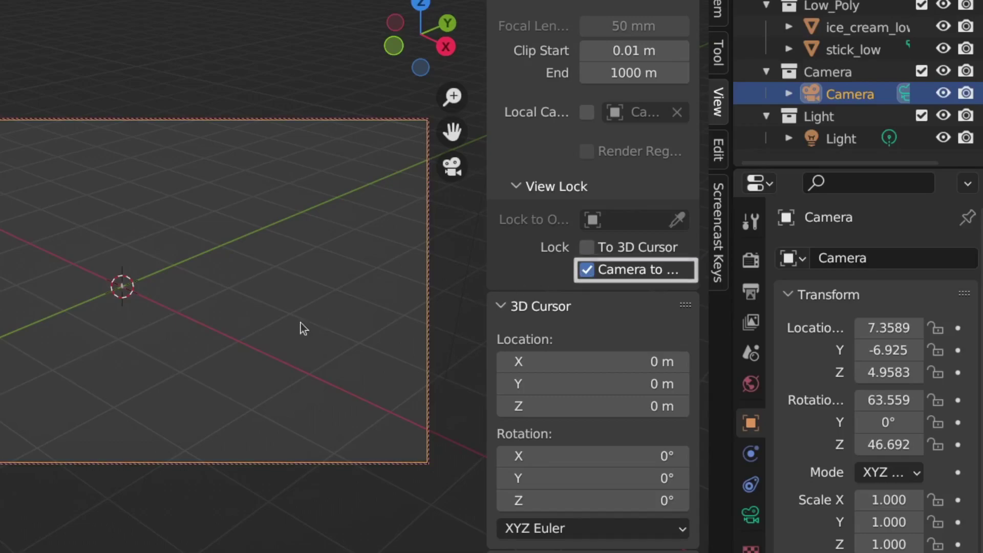
key("n")
Step: Frame the ice cream upright in the middle of the camera view, filling most of its height, and unlock the camera from the view
scroll(418, 269, "up", 14)
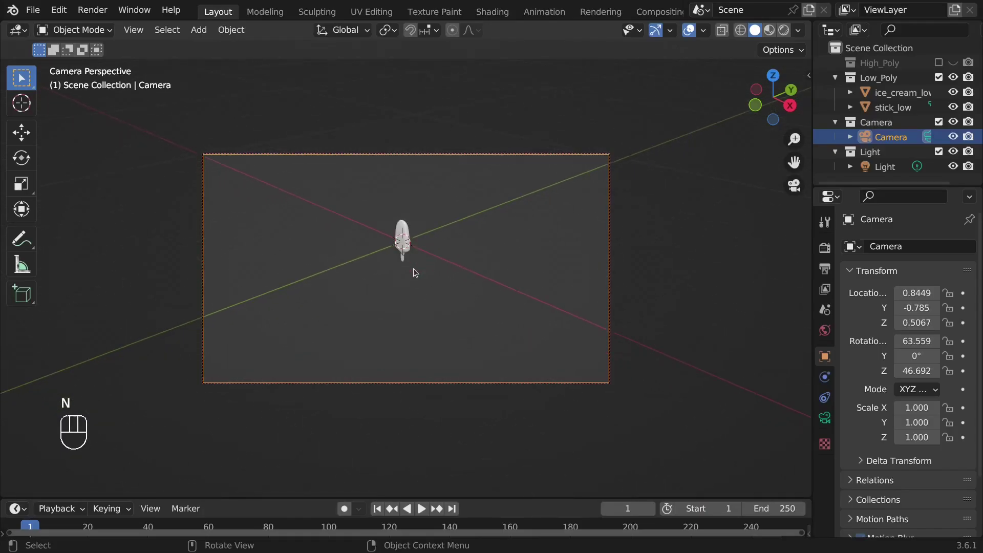
middle_click_drag(430, 231, 470, 266, "shift")
scroll(431, 296, "up", 5)
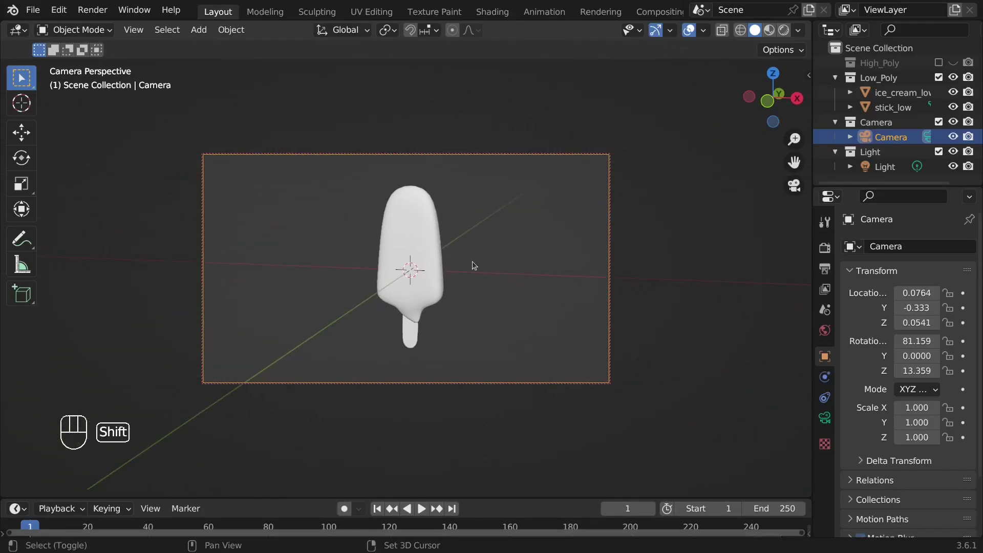
scroll(470, 266, "up", 2)
key("n")
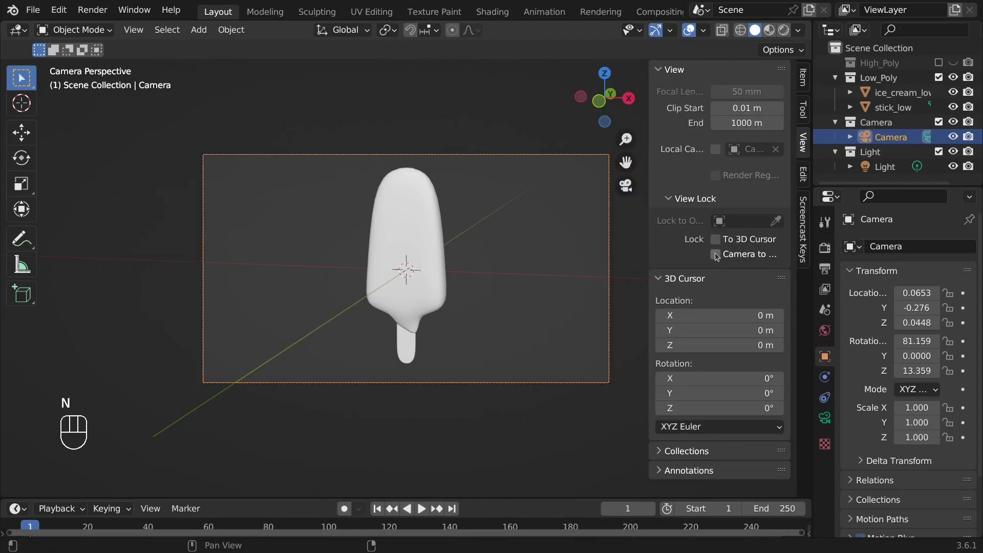
key("n")
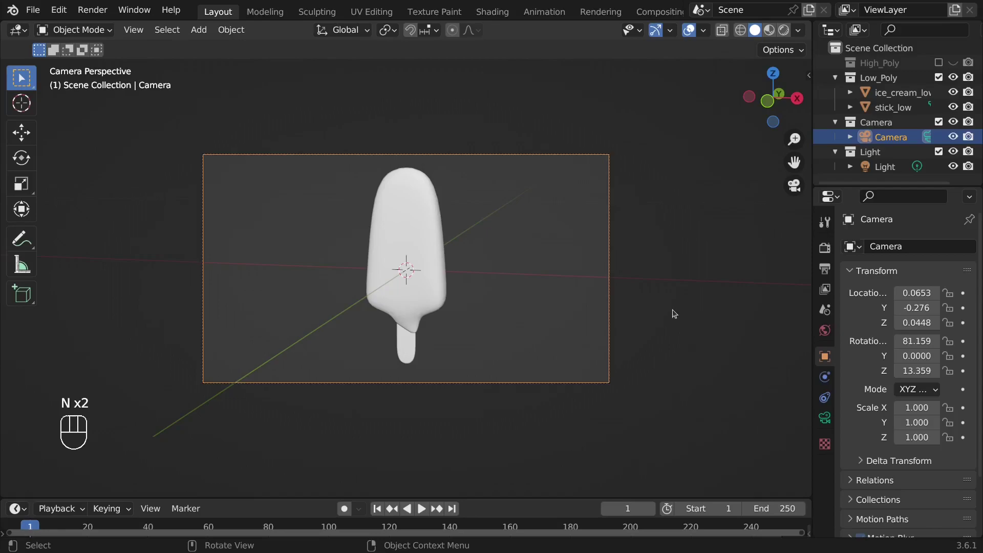
Step: Show the viewport in rendered shading and lower the point light along the Z axis towards the ice cream's level
left_click(780, 30)
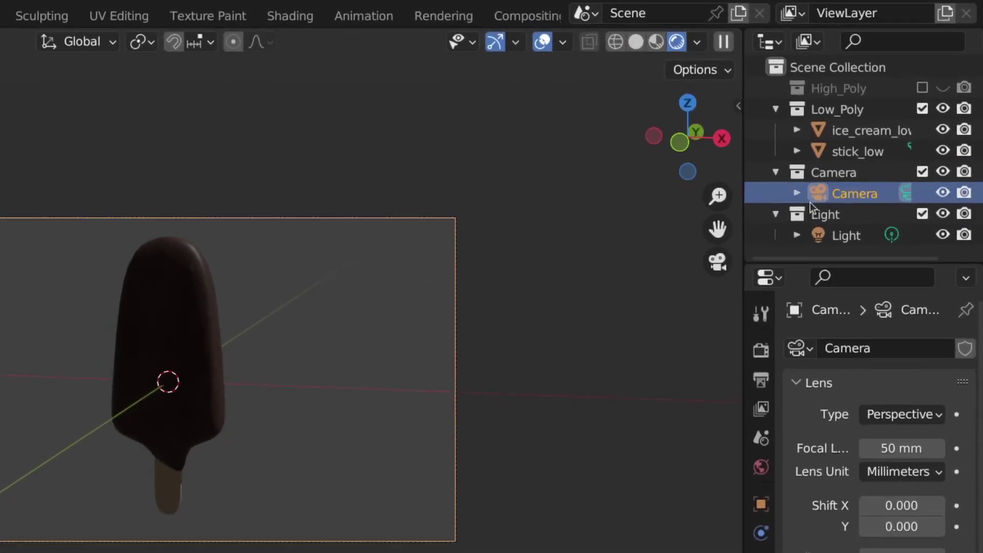
left_click(875, 168)
middle_click_drag(317, 359, 390, 334)
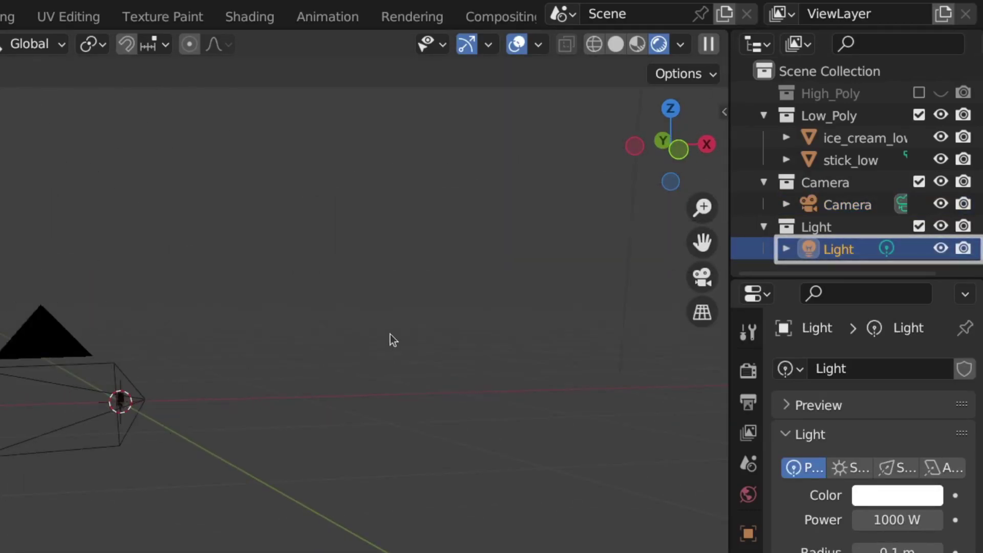
scroll(390, 334, "down", 9)
left_click(31, 199)
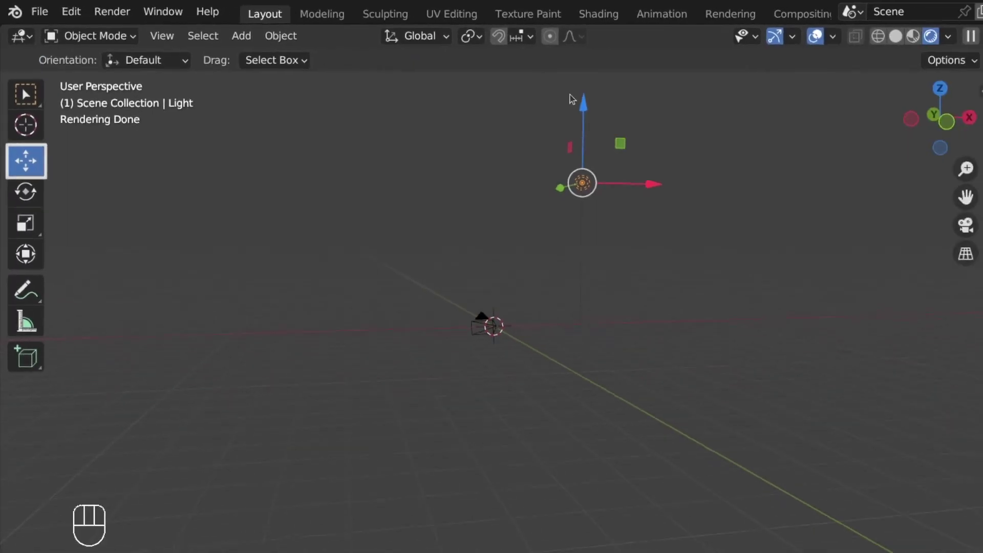
left_click_drag(480, 90, 484, 198)
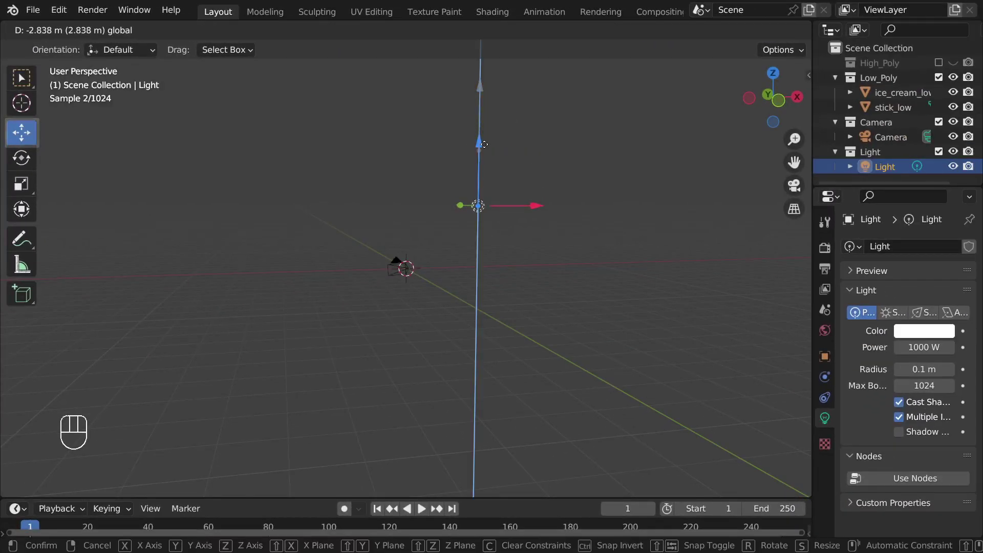
Step: Bring the point light close to the ice cream, slightly above it and off to one side
scroll(506, 231, "up", 5)
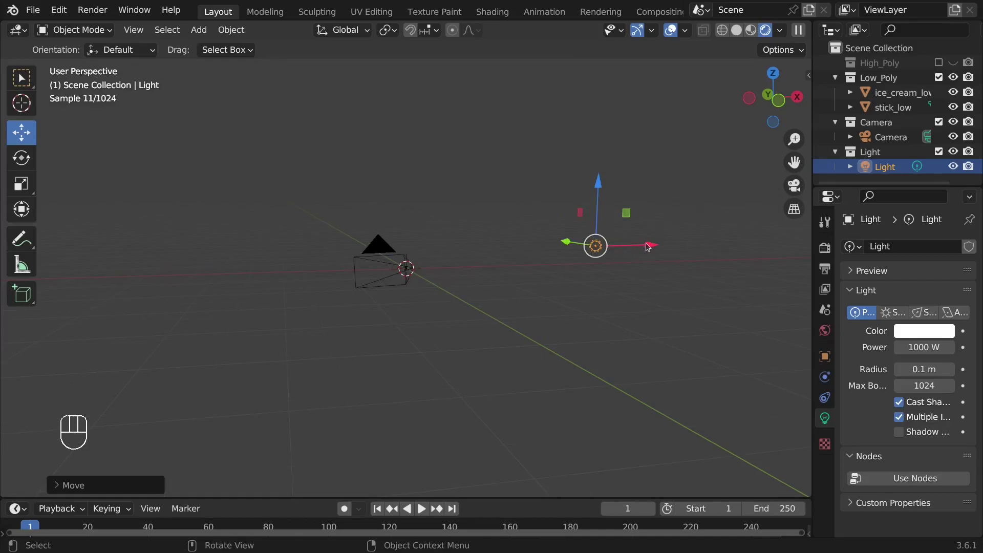
left_click_drag(564, 241, 461, 254)
middle_click_drag(447, 233, 479, 270)
left_click_drag(323, 86, 342, 99)
left_click_drag(342, 99, 582, 197)
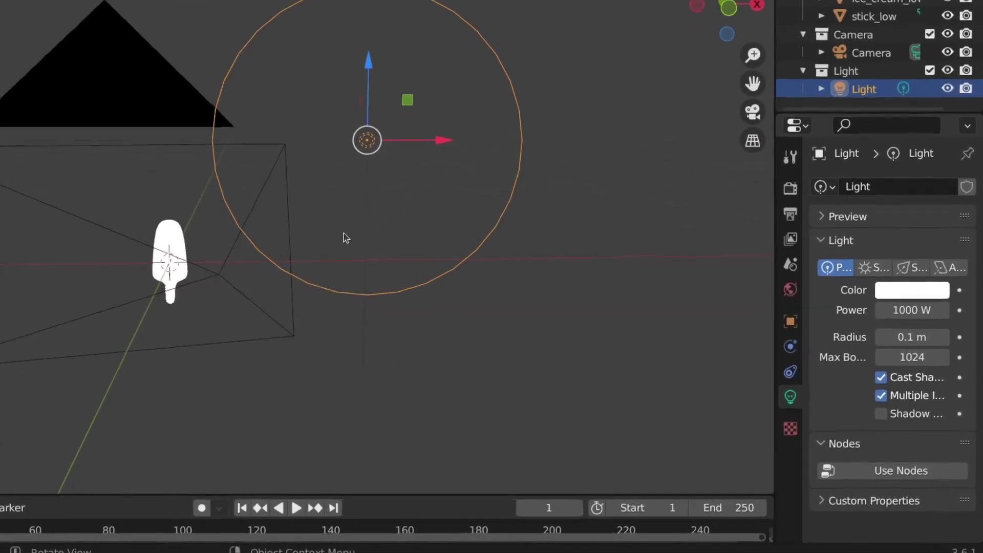
Step: Reduce the point light's power to 7.2 W while looking through the camera
key("KP_0")
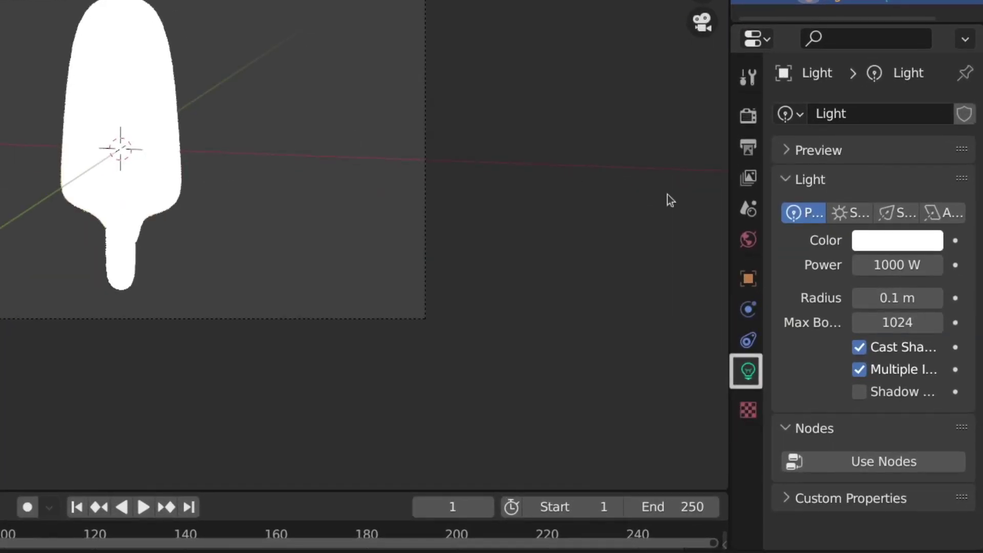
left_click_drag(929, 311, 882, 310)
mouse_move(898, 265)
left_mouse_down()
mouse_move(878, 265)
mouse_move(897, 262)
left_mouse_up()
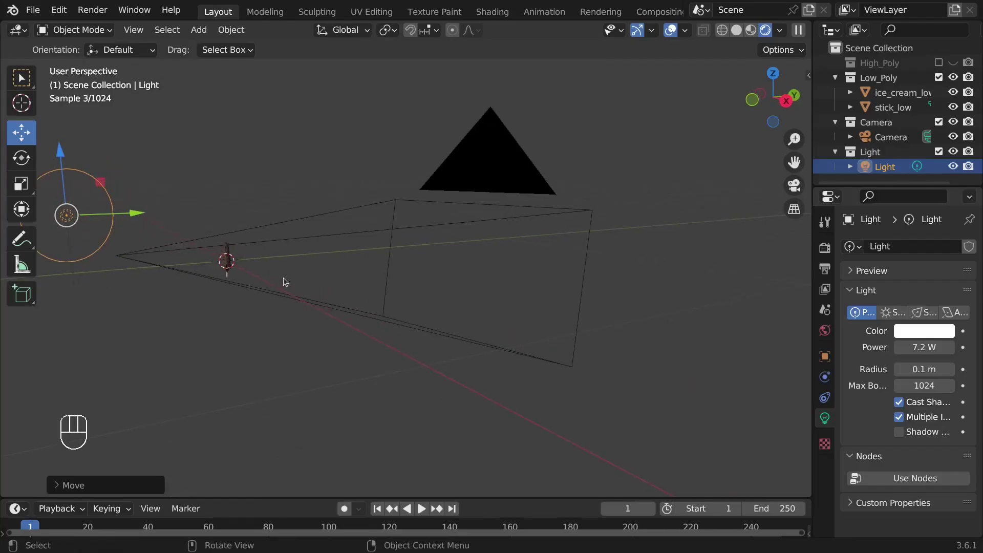
Step: Move the point light along the Y axis, closer to the ice cream
key("g")
key("y")
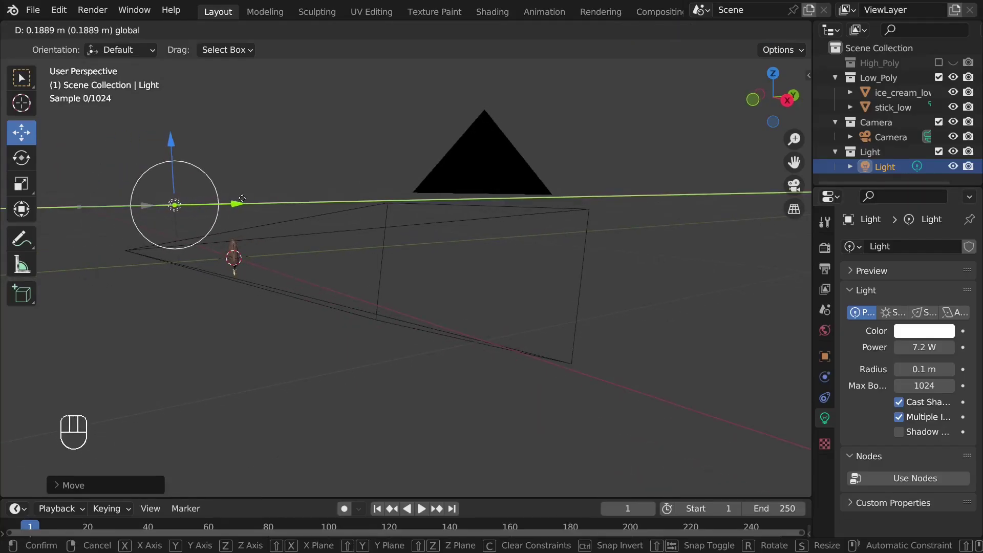
left_click(219, 306)
middle_click_drag(219, 306, 549, 310)
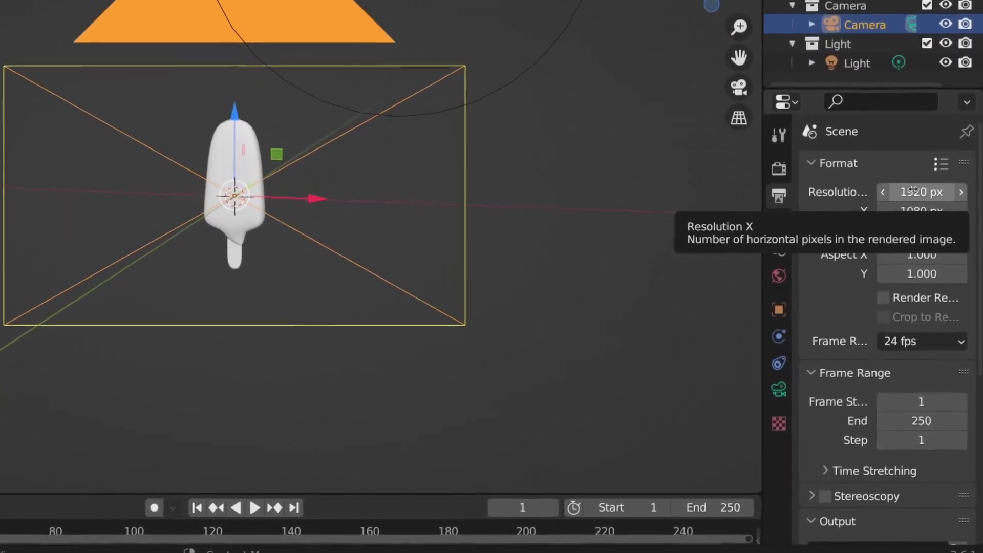
Step: Set the render resolution to 3000 px in X and 2500 px in Y
double_click(913, 191)
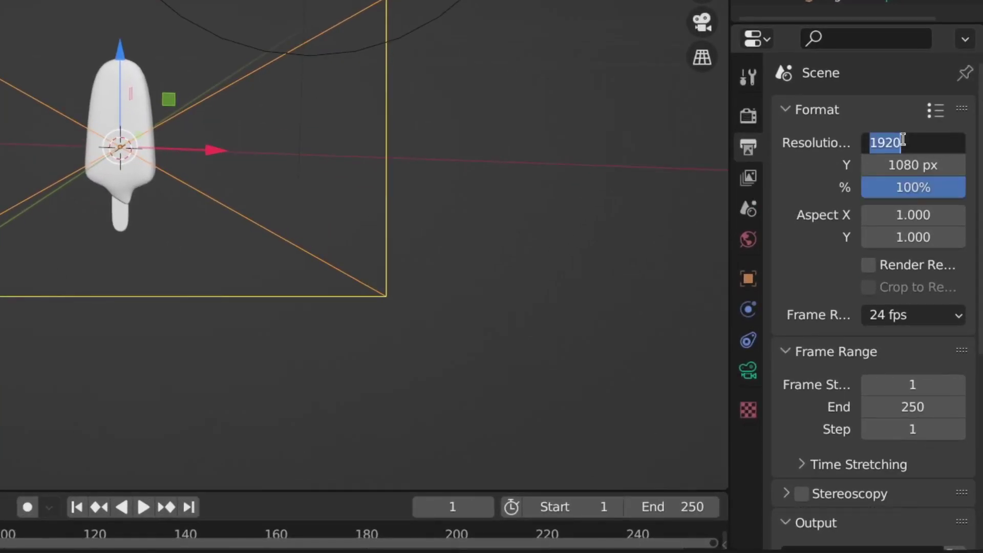
type("3000")
key("Return")
double_click(899, 162)
type("2500")
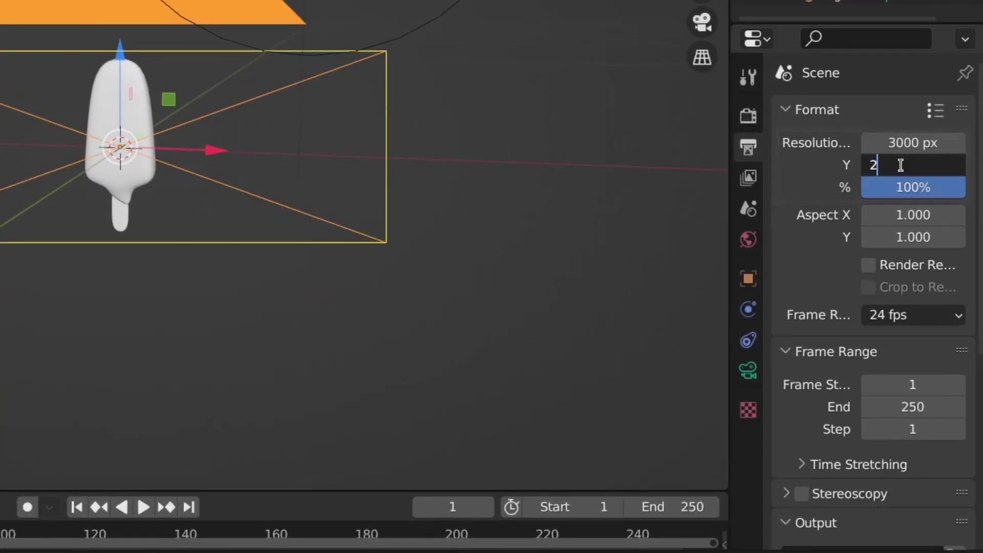
key("Return")
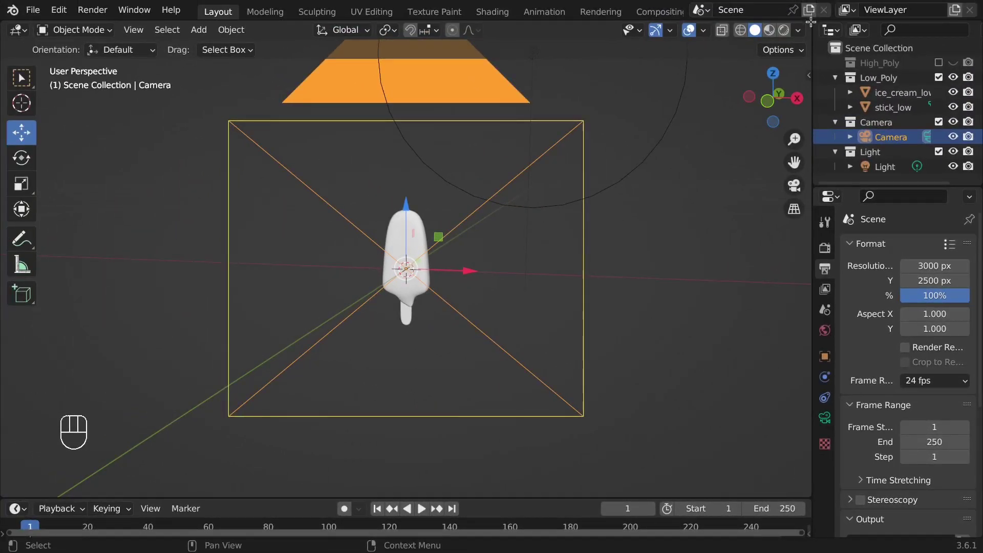
Step: Split the 3D viewport into two side by side, with one showing an enlarged camera view without tools
left_click_drag(810, 22, 358, 82)
left_click(327, 98)
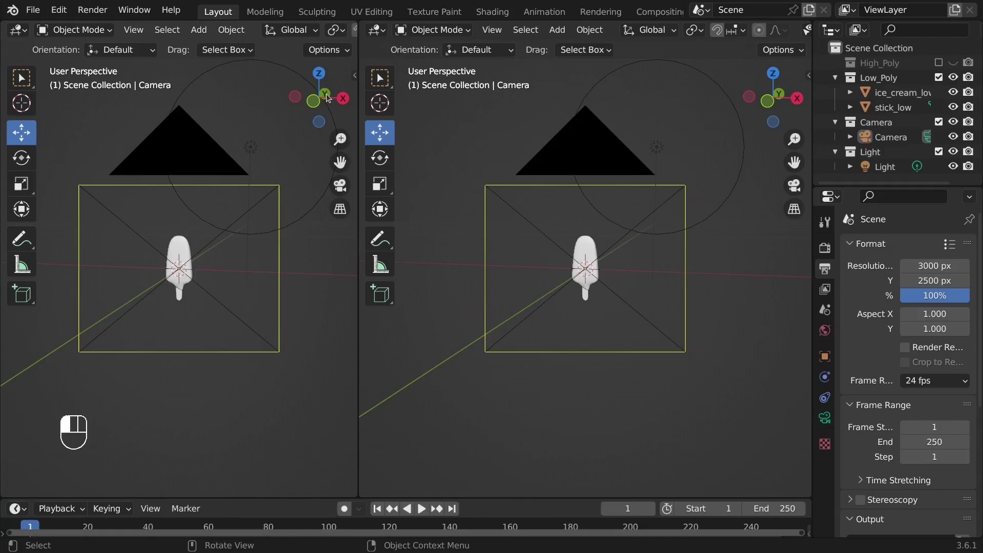
key("KP_0")
scroll(274, 317, "up", 4)
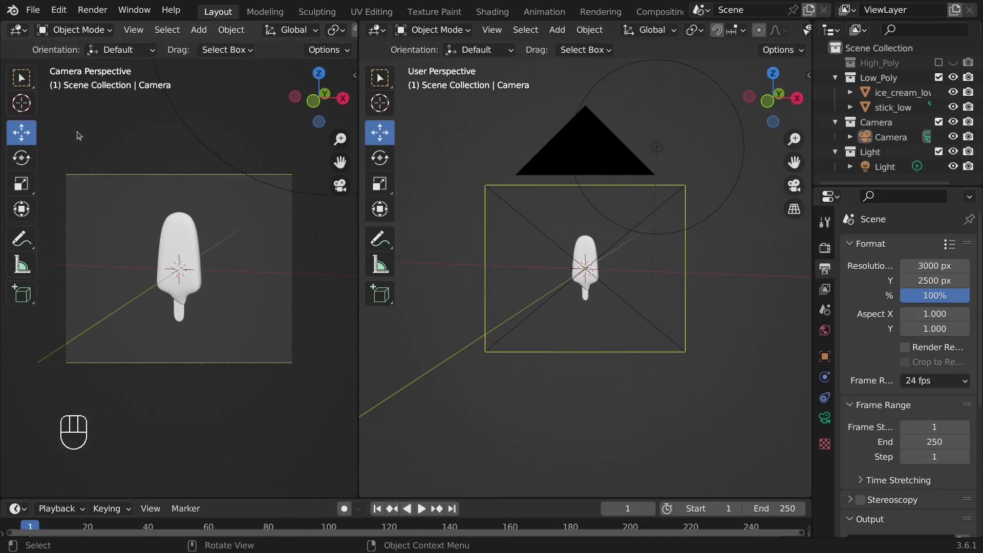
key("t")
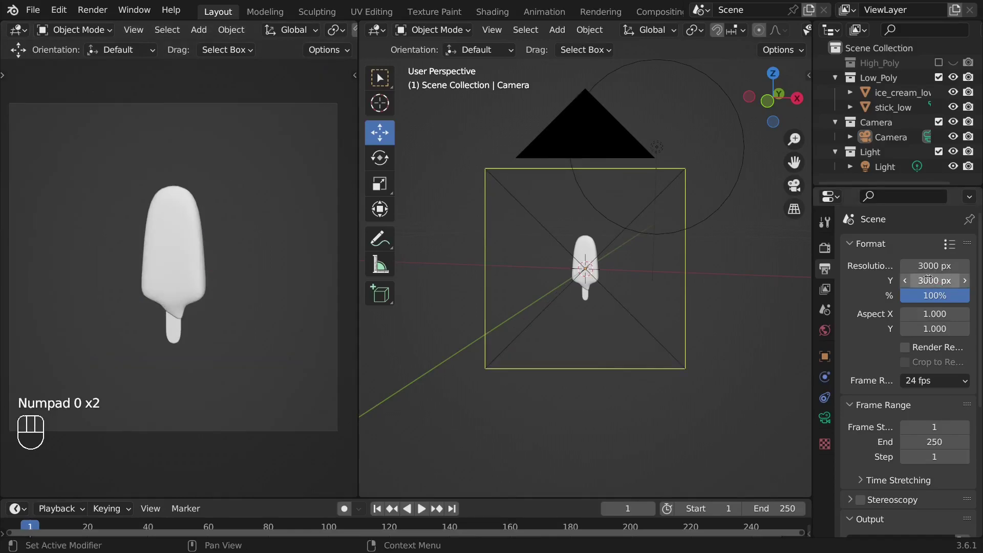
Step: Change the render resolution to 2500 × 3000 px and show the camera viewport in rendered shading
left_click_drag(935, 265, 881, 265)
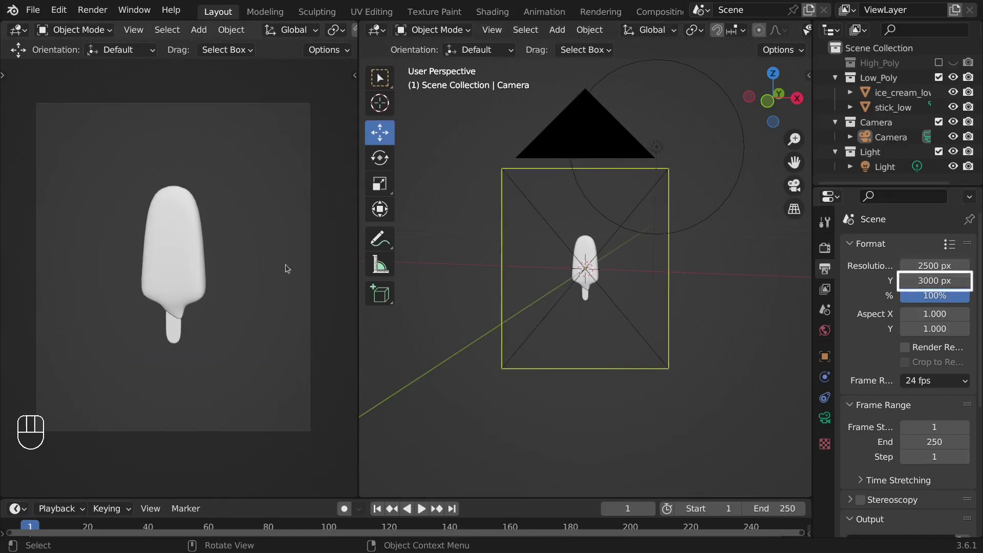
scroll(318, 34, "down", 5)
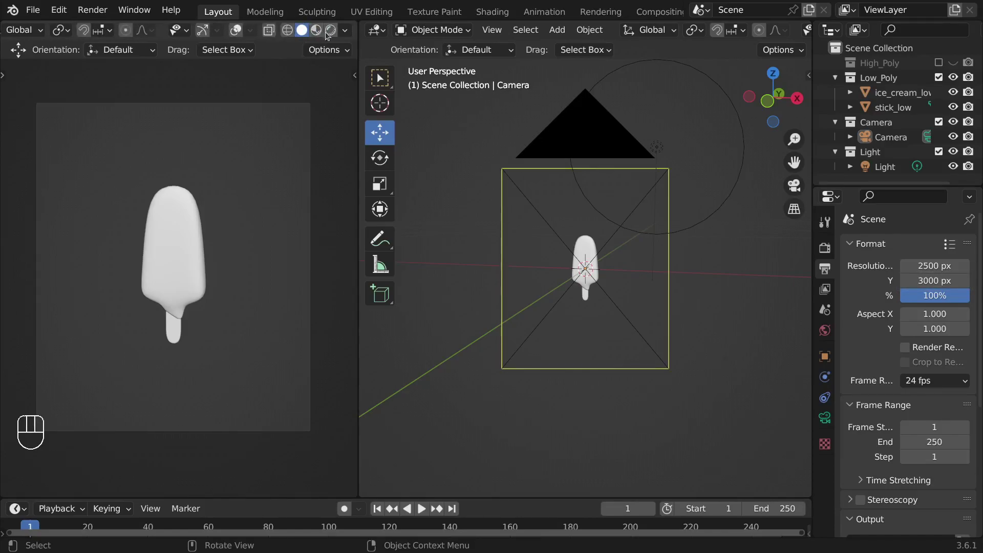
left_click(330, 30)
middle_click_drag(325, 305, 347, 282, "shift")
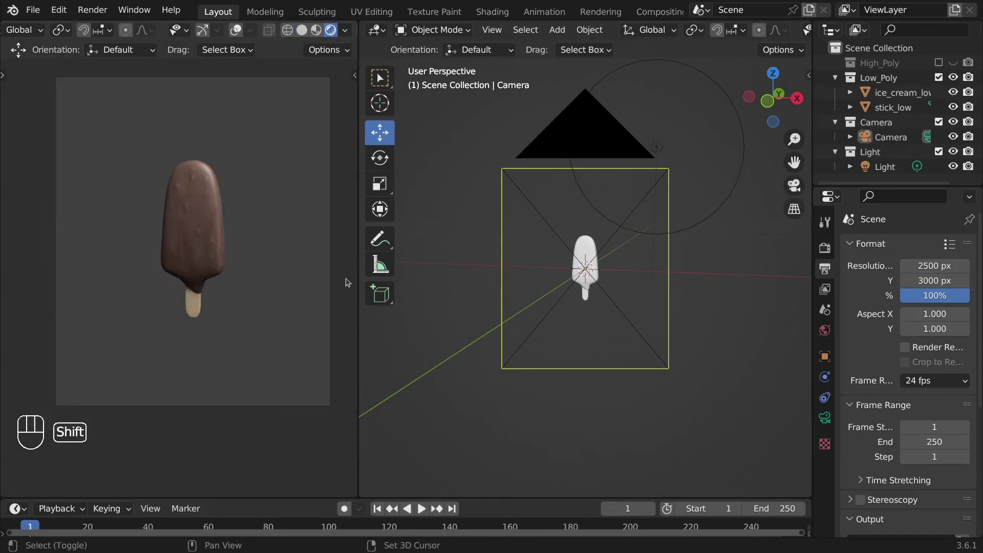
Step: Snap the 3D cursor to the world origin and add a Plain Axes empty there
key("KP_1")
key("shift+s")
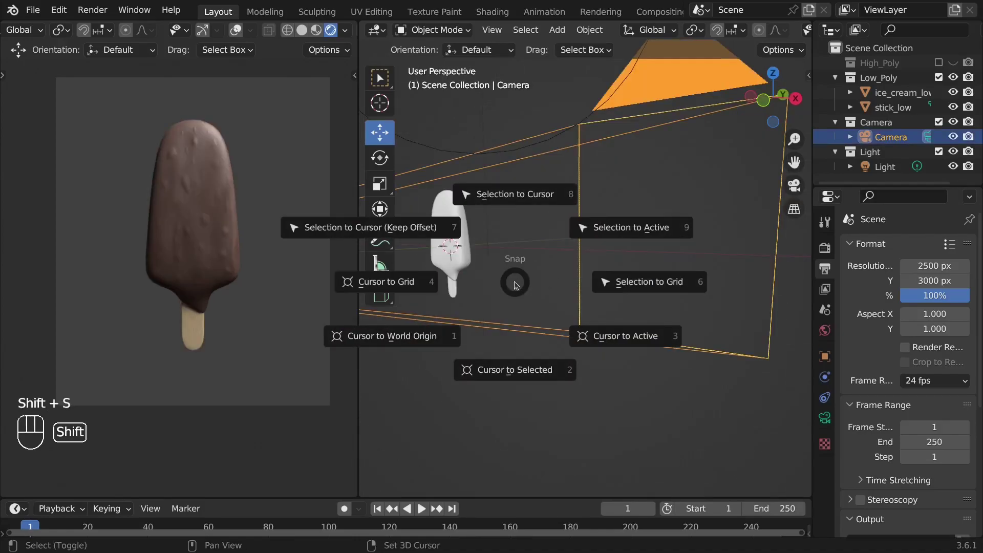
left_click(453, 328)
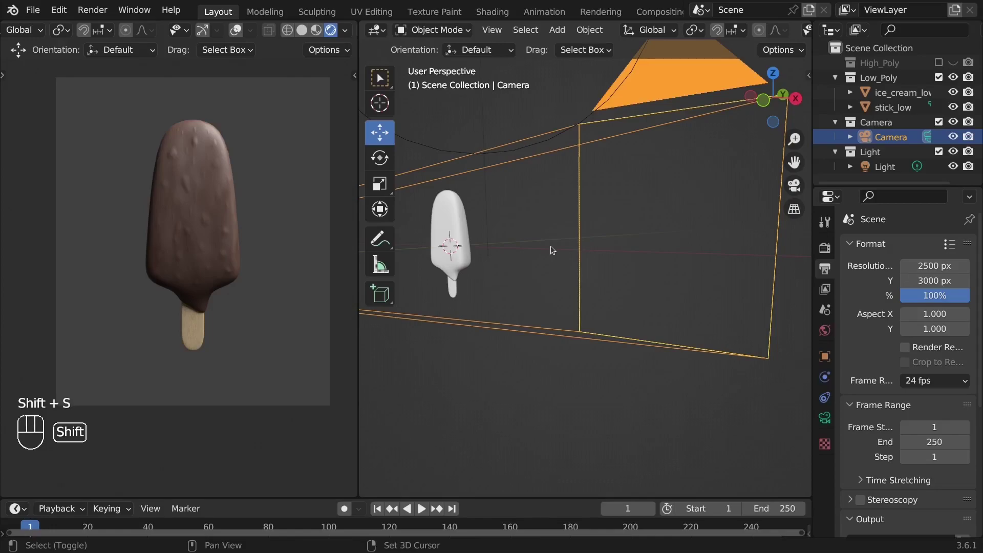
key("shift+a")
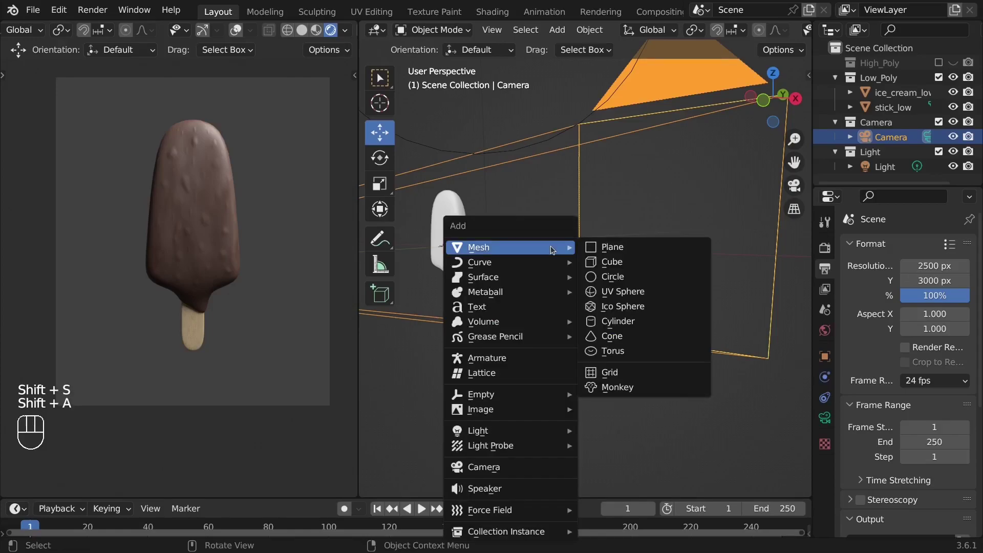
mouse_move(512, 394)
left_click(622, 394)
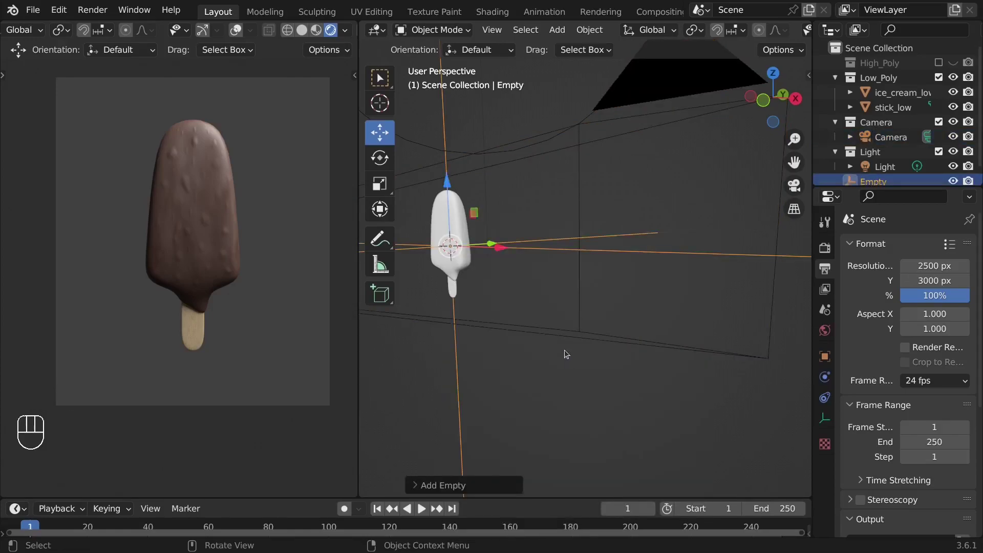
Step: Enable depth of field on the camera and set the empty at the ice cream as its focus object
scroll(562, 350, "down", 5)
left_click(630, 149)
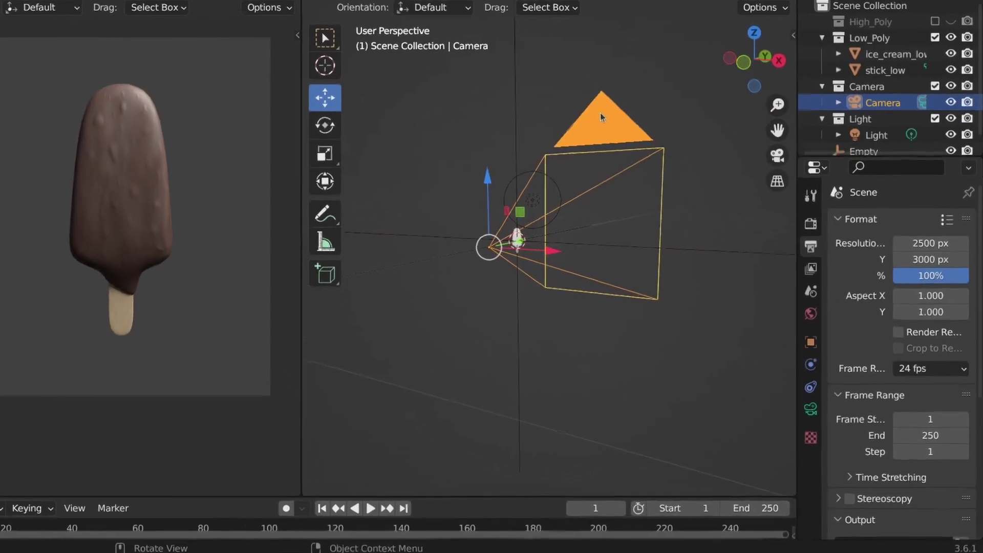
left_click(825, 418)
left_click(871, 377)
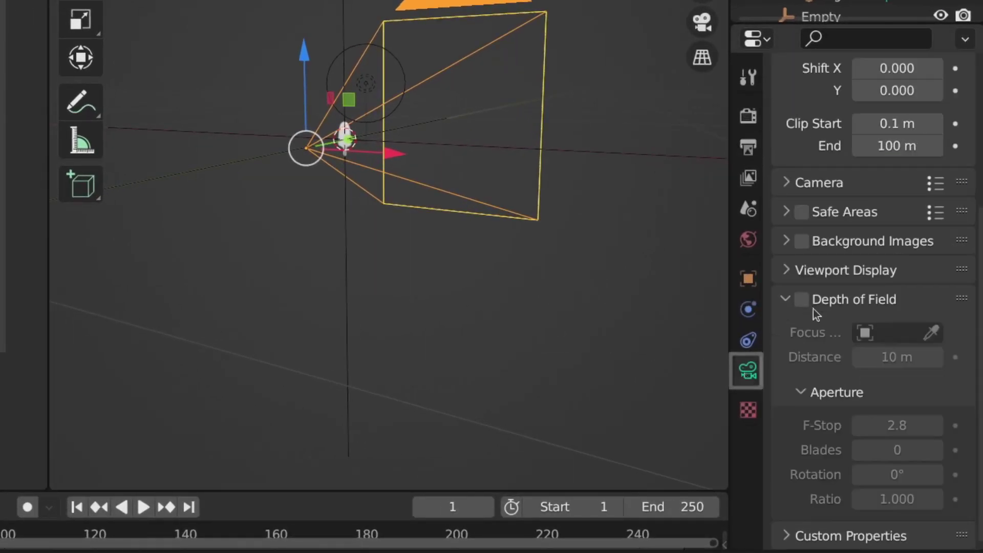
left_click(802, 300)
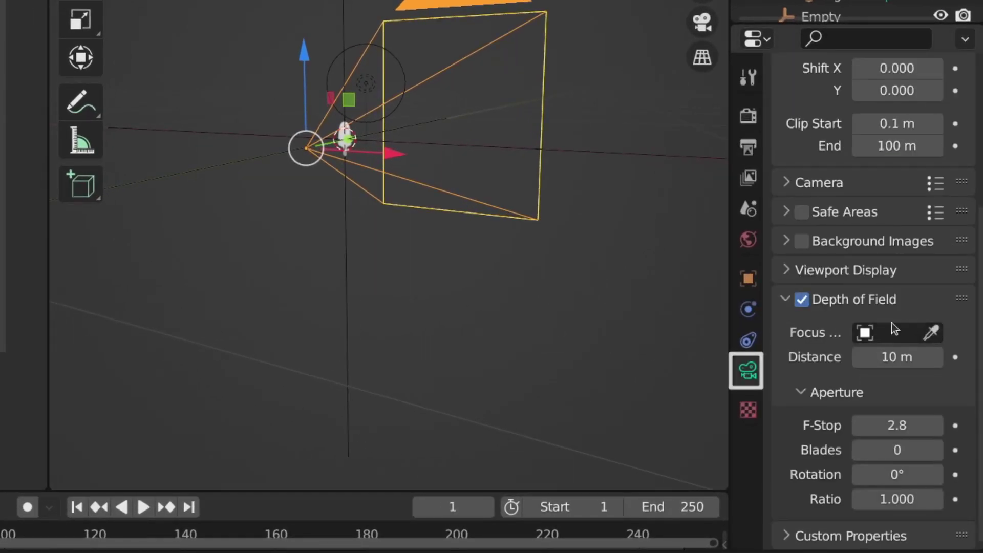
left_click(931, 333)
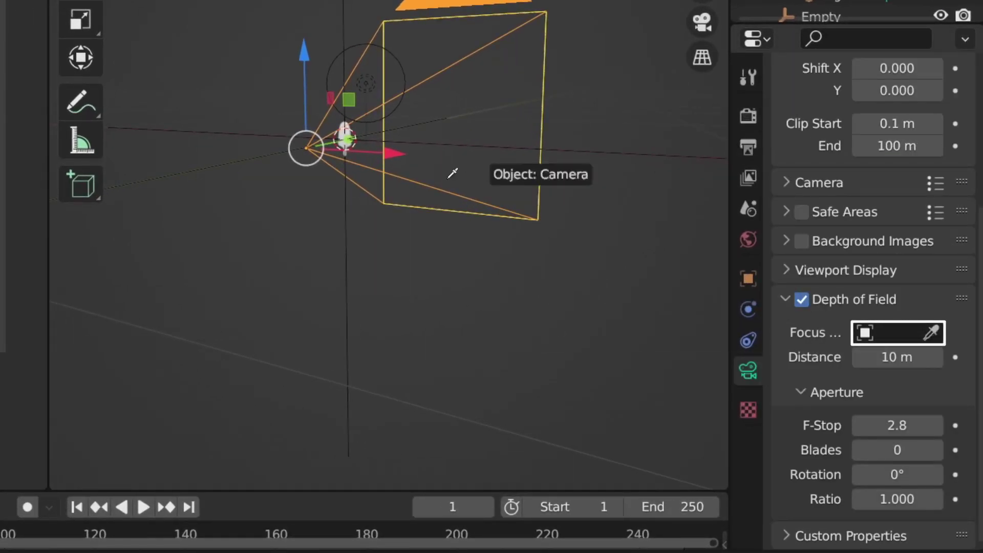
left_click(440, 150)
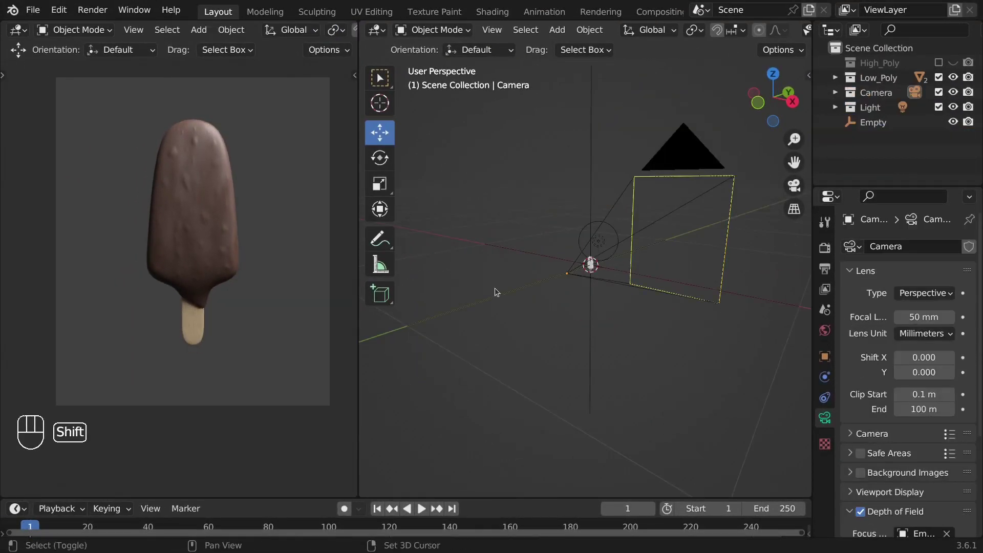
Step: Add a mesh plane at the world origin
key("shift+a")
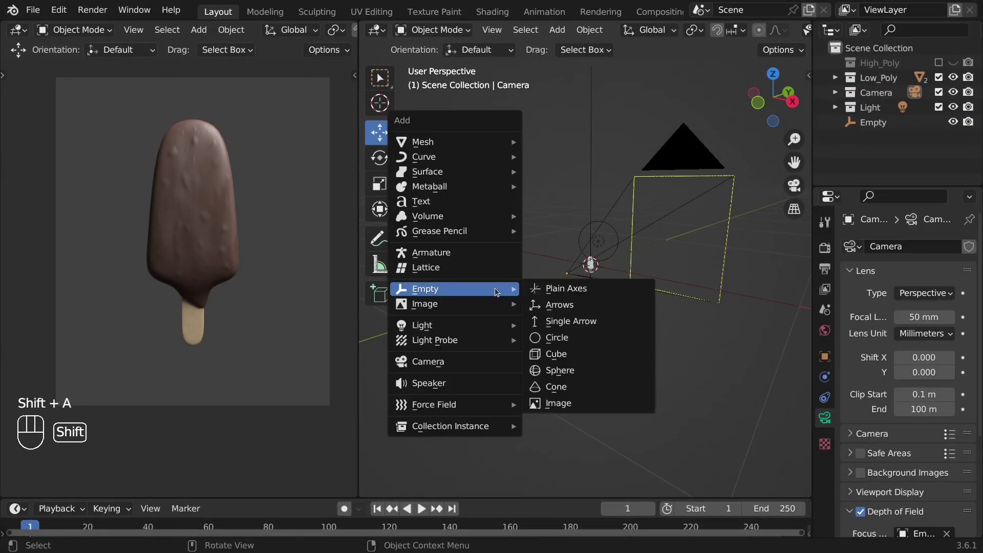
mouse_move(486, 146)
left_click(540, 145)
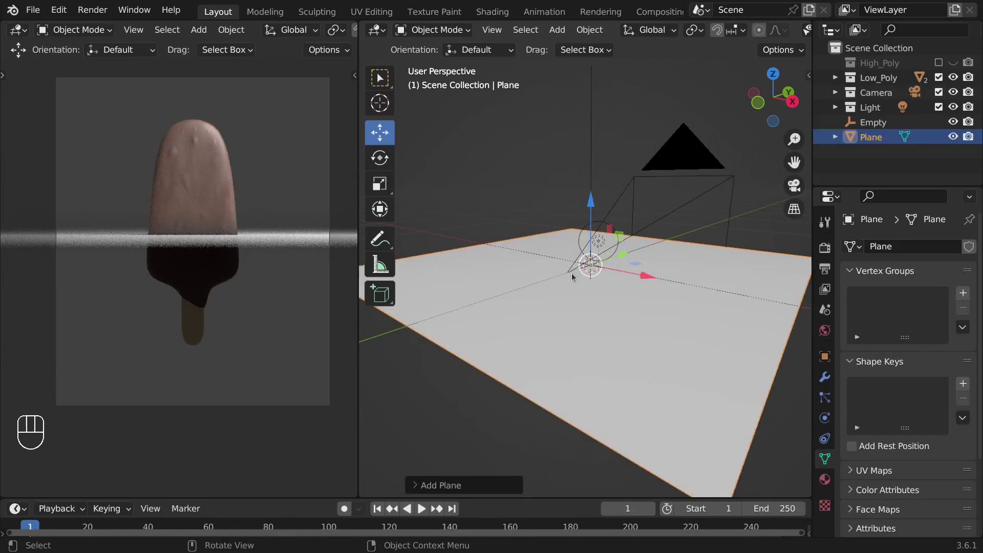
scroll(573, 277, "up", 2)
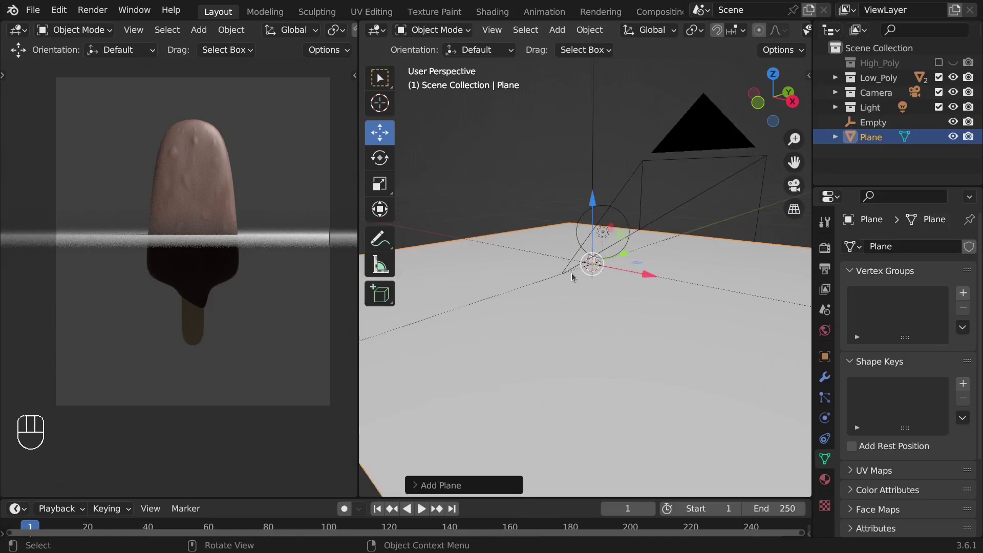
scroll(573, 277, "up", 3)
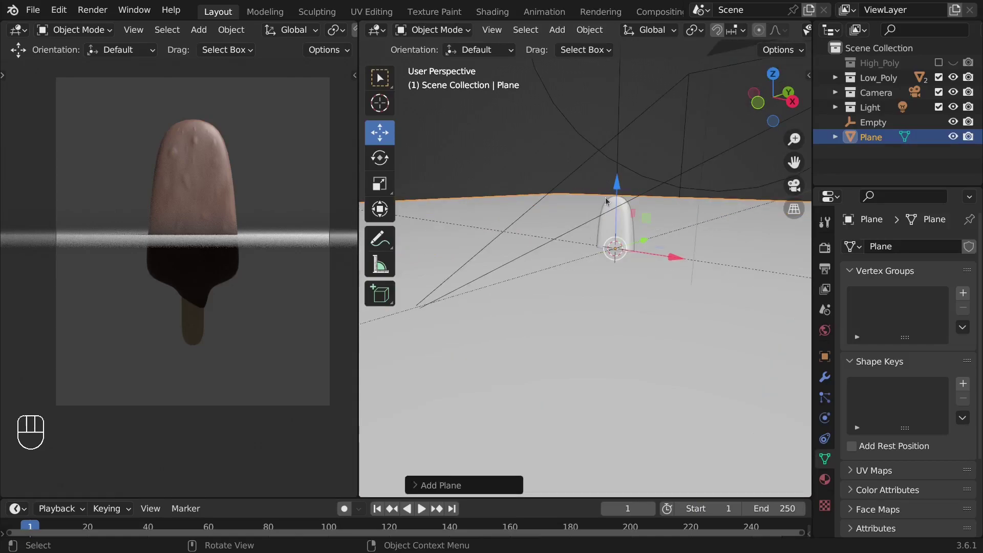
Step: Lower the plane along Z so it lies beneath the ice cream stick, and save the file
left_click(618, 185)
key("ctrl+z")
left_click_drag(617, 184, 629, 237)
left_click_drag(629, 237, 627, 281)
key("ctrl+s")
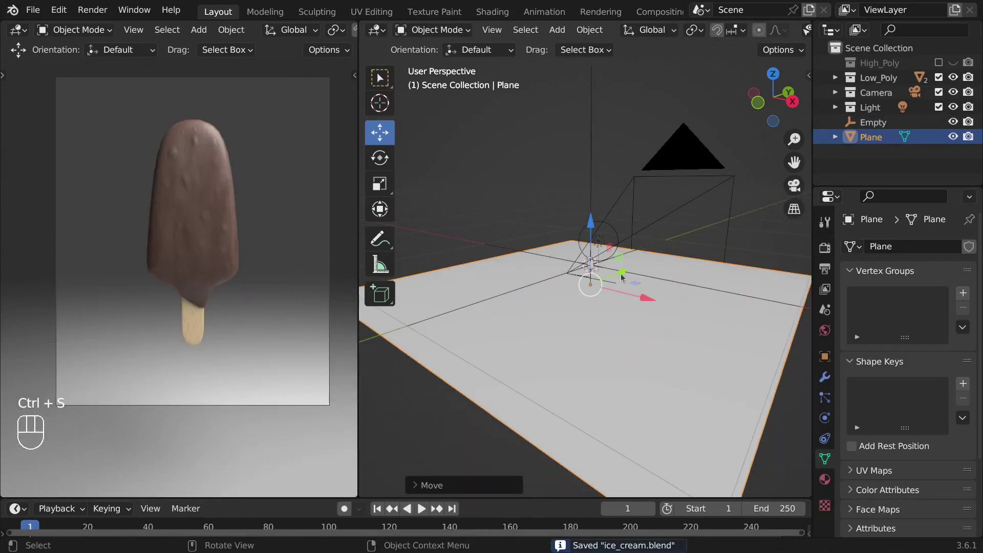
Step: Extrude the plane's far edge straight up along Z to form a wall behind the ice cream
middle_click_drag(648, 274, 606, 272)
key("Tab")
left_click(640, 265)
key("e")
key("z")
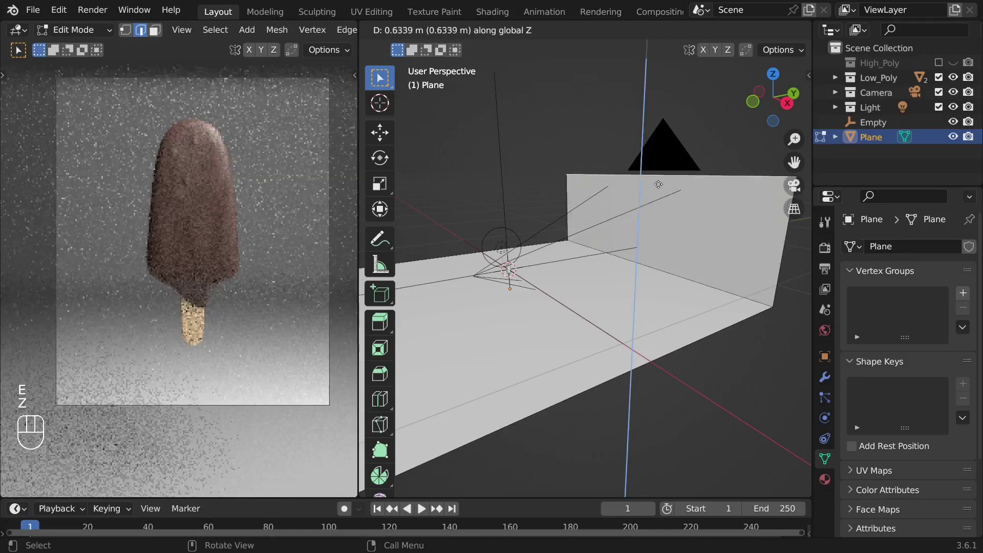
left_click(661, 162)
key("Tab")
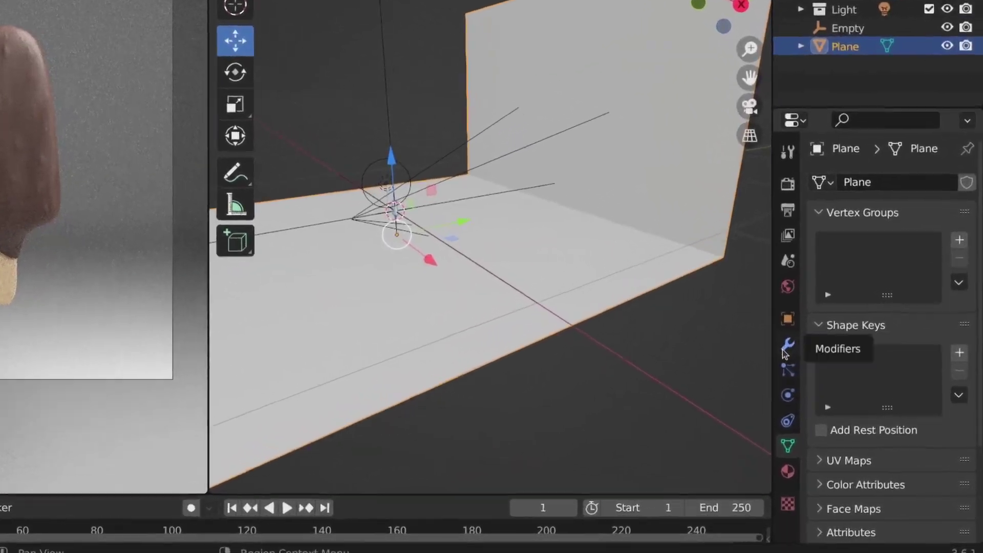
Step: Add a Bevel modifier to the backdrop plane with an amount of 0.5 m
left_click(825, 377)
left_click(794, 117)
left_click(533, 199)
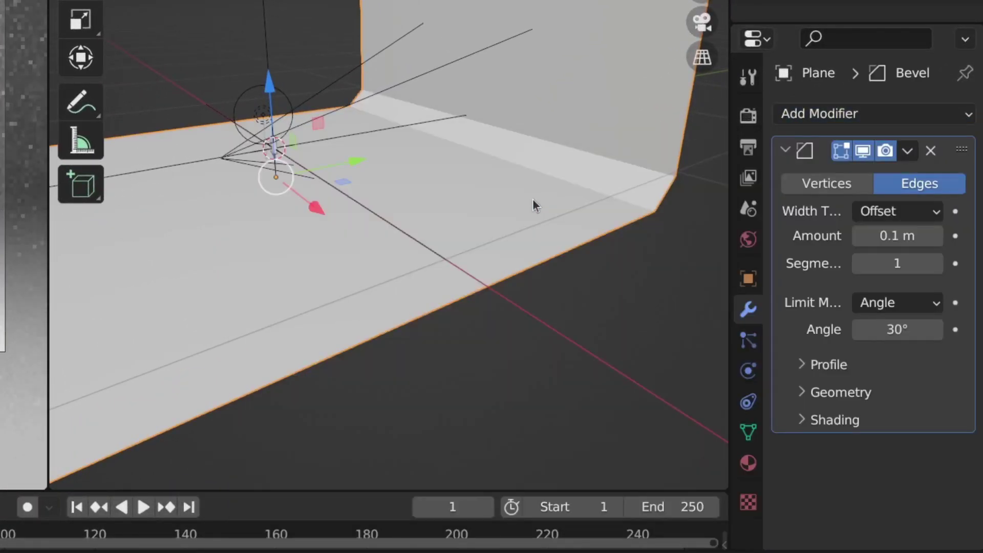
left_click_drag(902, 239, 945, 241)
Step: Set the backdrop's bevel to 20 segments
left_click(939, 266)
left_click(939, 265)
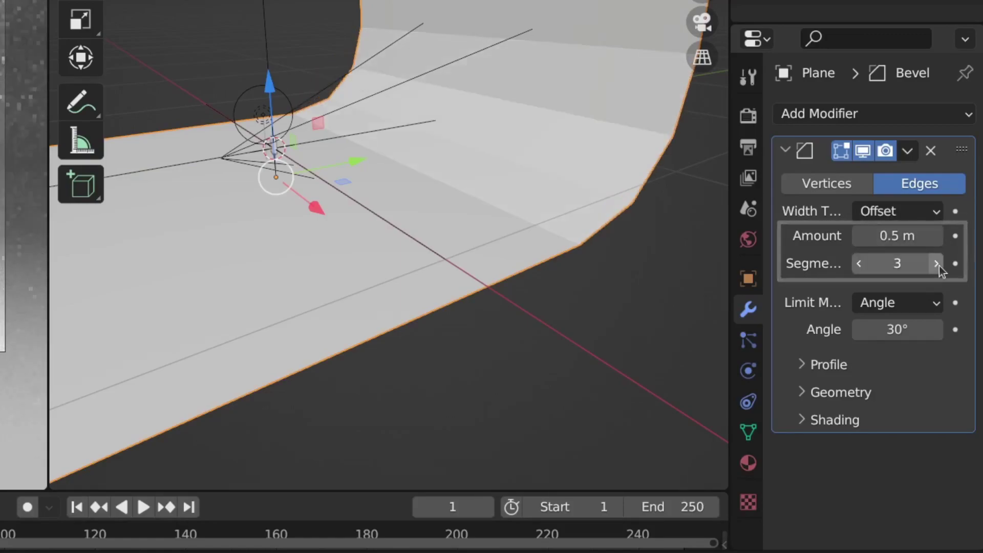
left_click(940, 266)
left_click(939, 266)
left_click(939, 266)
left_click(940, 265)
left_click(939, 266)
left_click(939, 265)
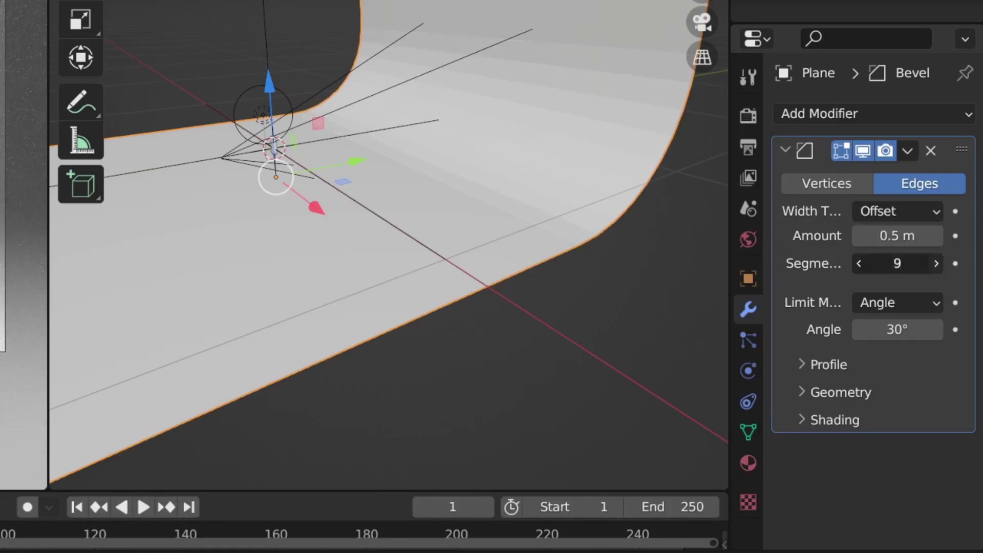
left_click(939, 266)
left_click(939, 266)
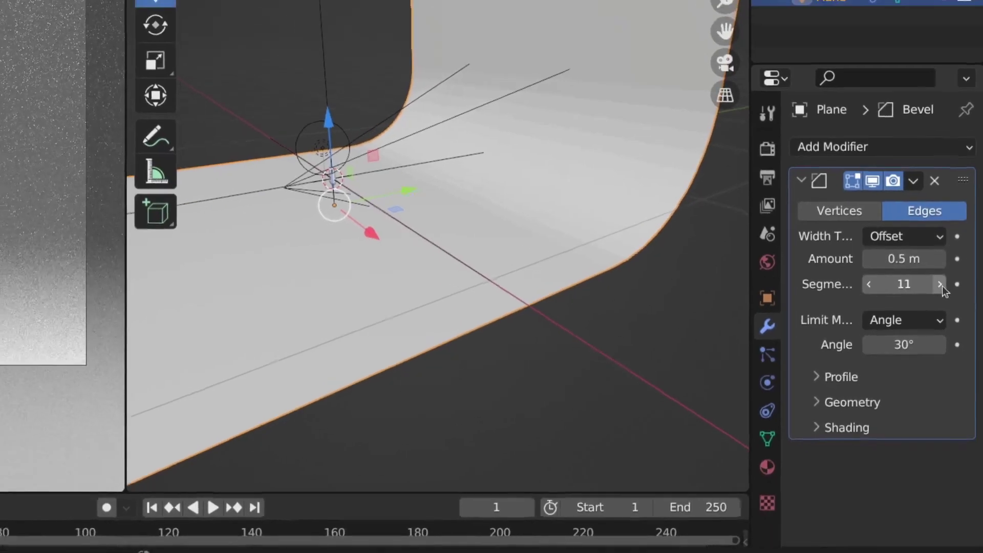
left_click(940, 285)
left_click(940, 285)
left_click(940, 285)
left_click(941, 284)
left_click(940, 285)
left_click(941, 285)
left_click(941, 284)
left_click(940, 285)
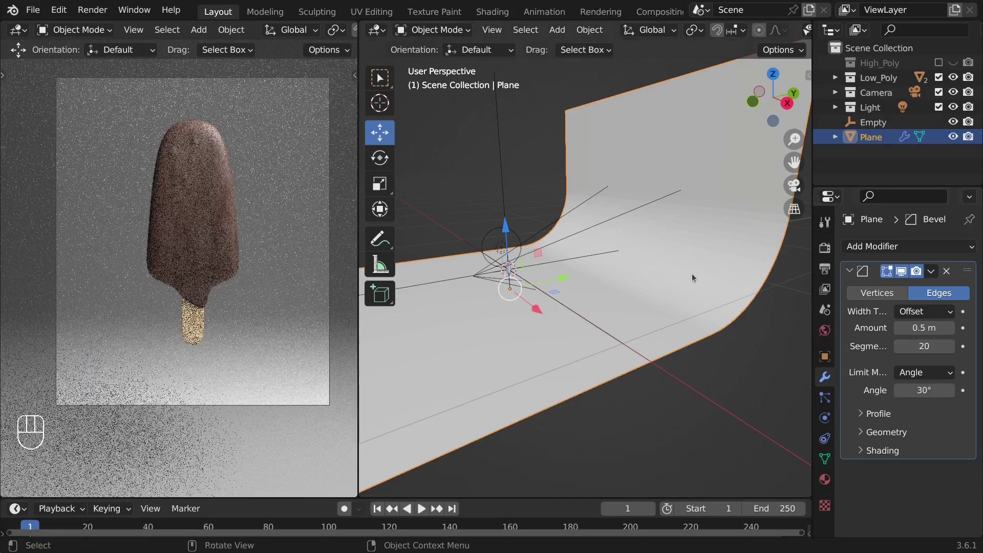
Step: Apply smooth shading to the curved backdrop
right_click(650, 243)
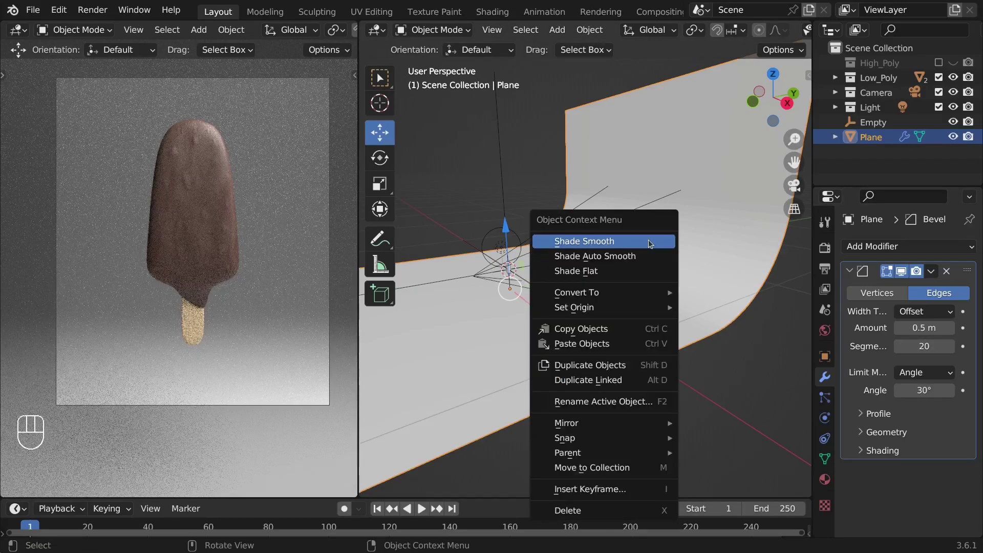
left_click(649, 240)
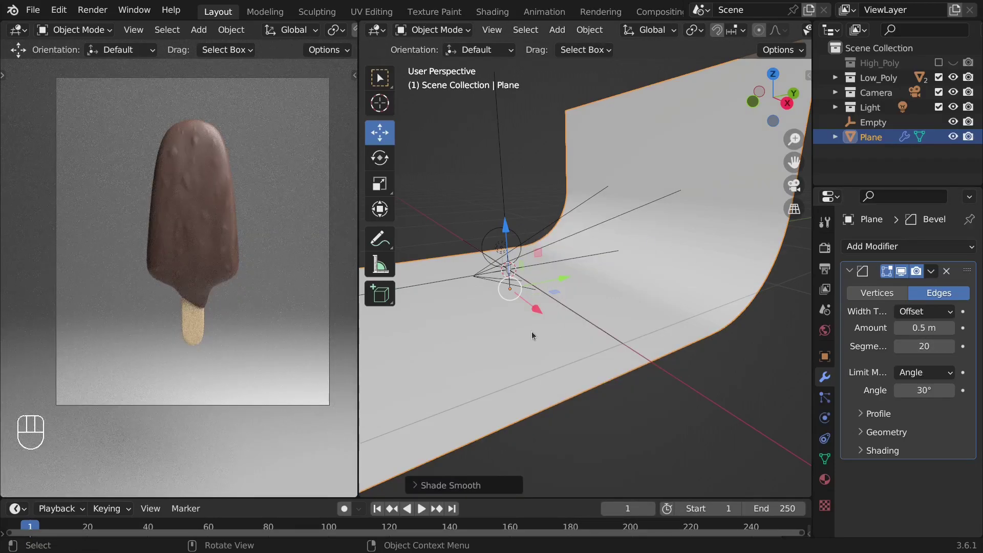
middle_click_drag(532, 332, 613, 334)
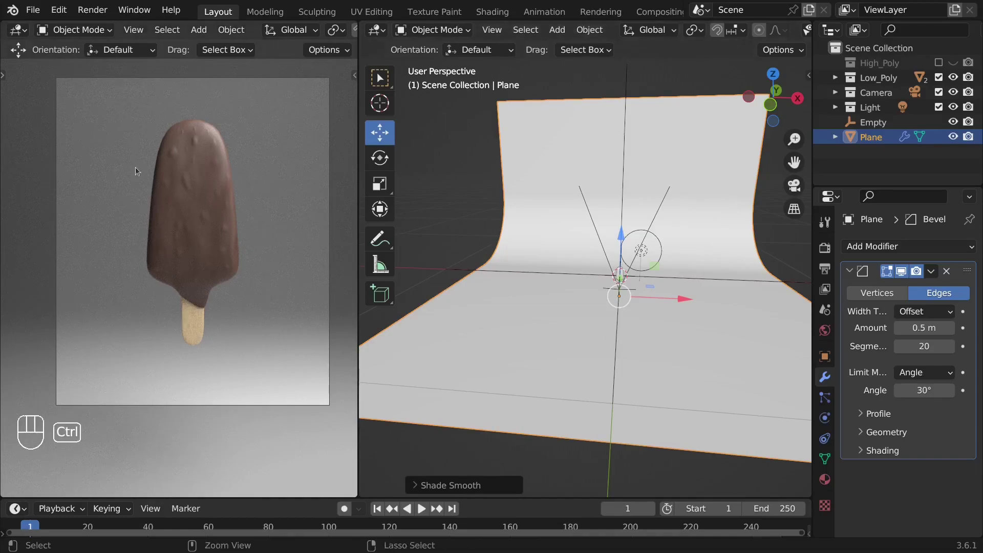
Step: Define a render region around the camera frame so the rendered viewport is limited to it
key("ctrl+b")
left_click_drag(44, 69, 348, 425)
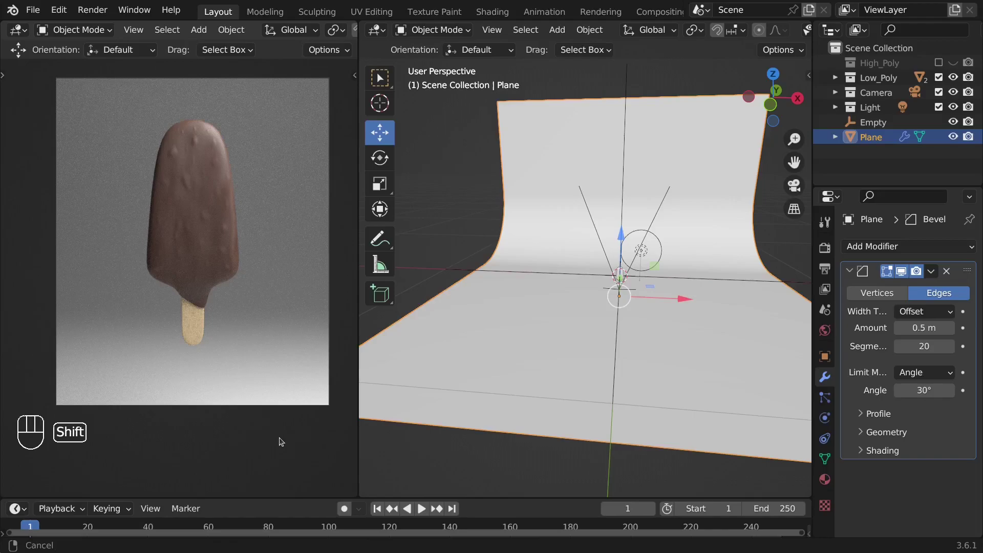
middle_click_drag(278, 440, 272, 442, "shift")
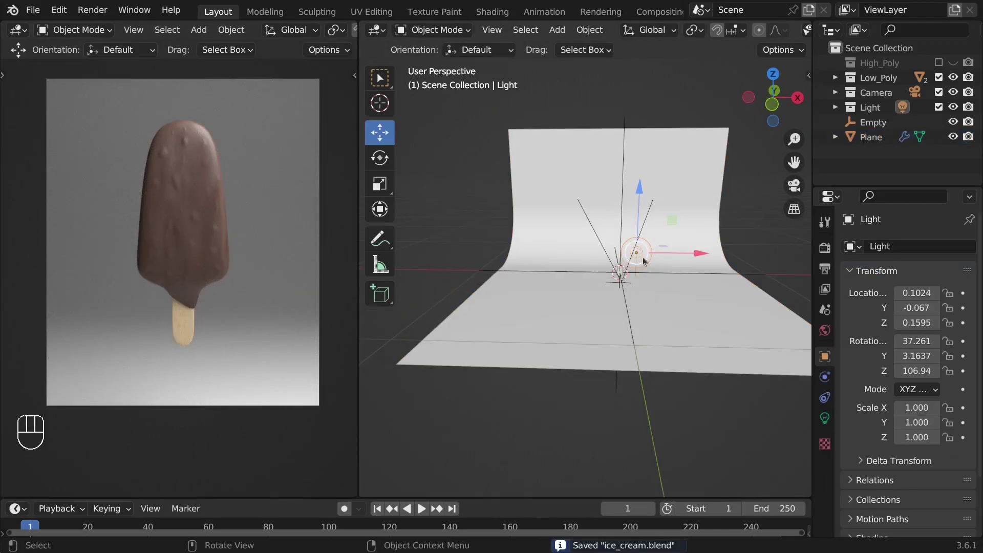
Step: Delete the existing light and add an area light in its place
key("x")
left_click(643, 260)
key("shift+a")
mouse_move(614, 436)
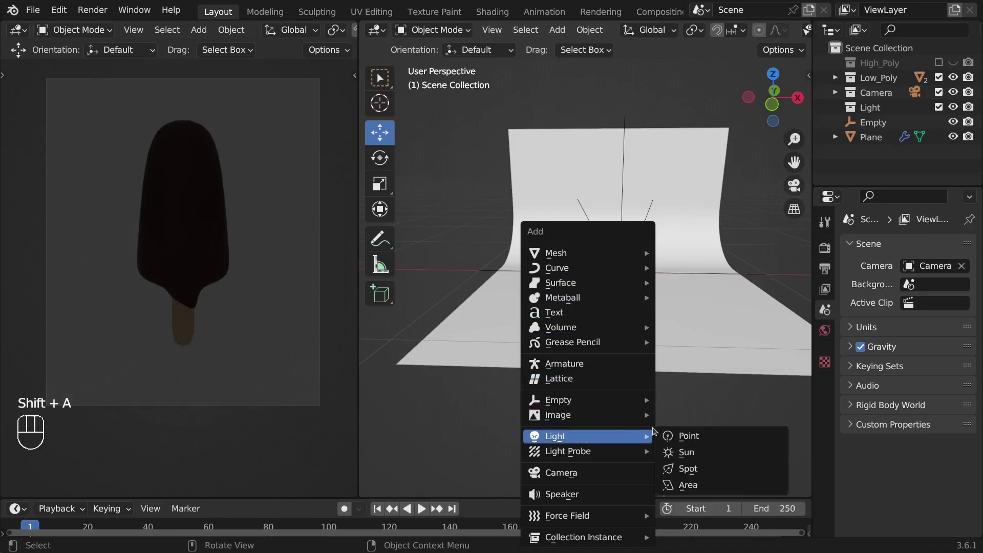
left_click(693, 482)
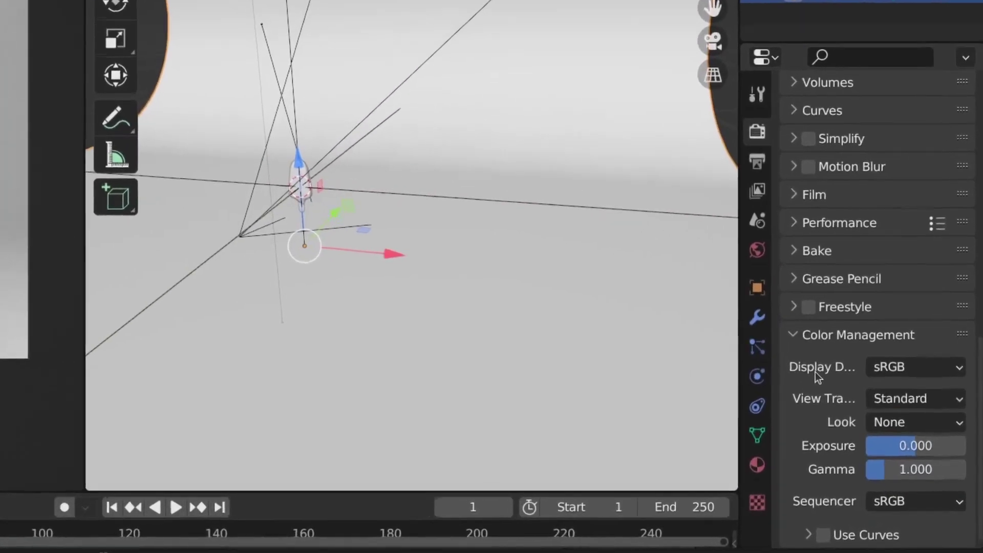
Step: Set the color management view transform to Filmic with the High Contrast look, and save the file
left_click(912, 420)
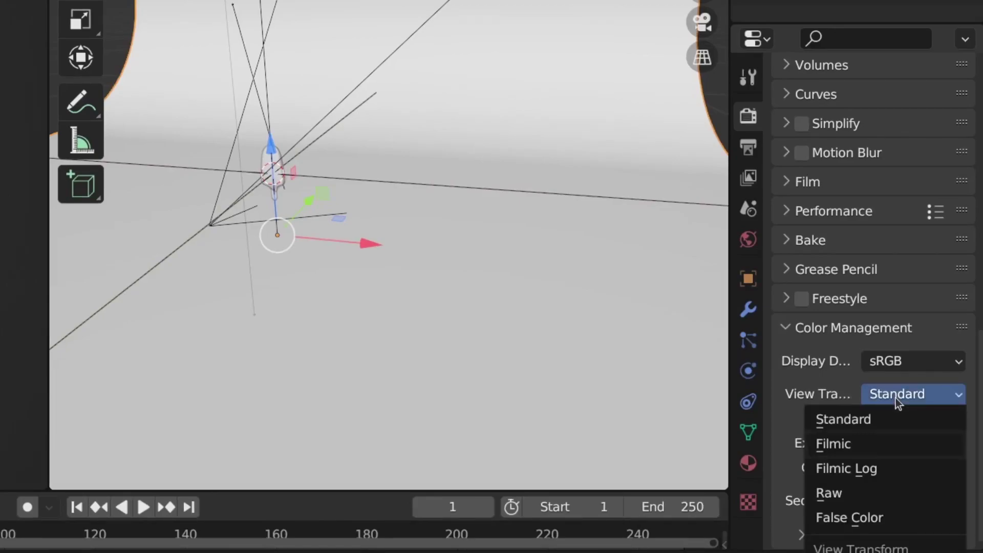
left_click(849, 442)
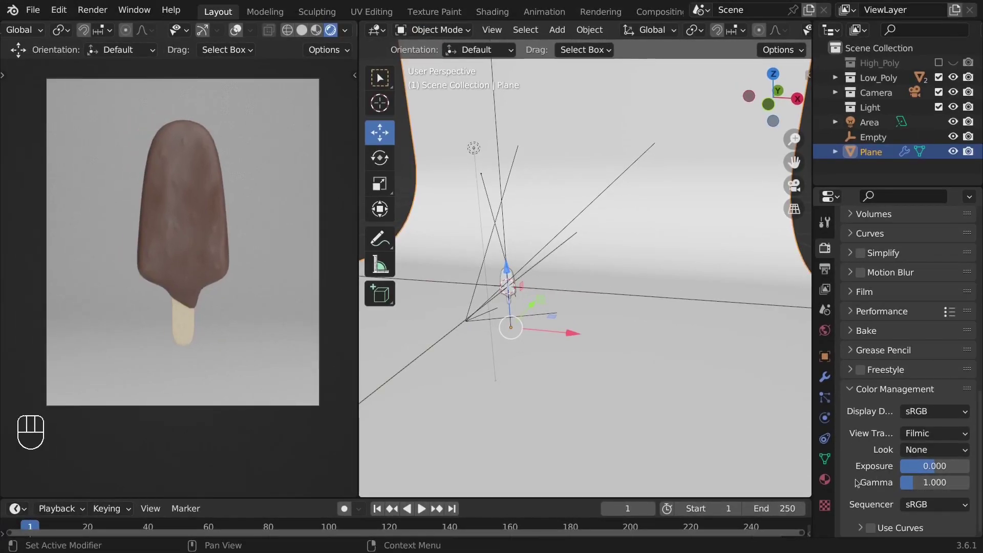
left_click(908, 452)
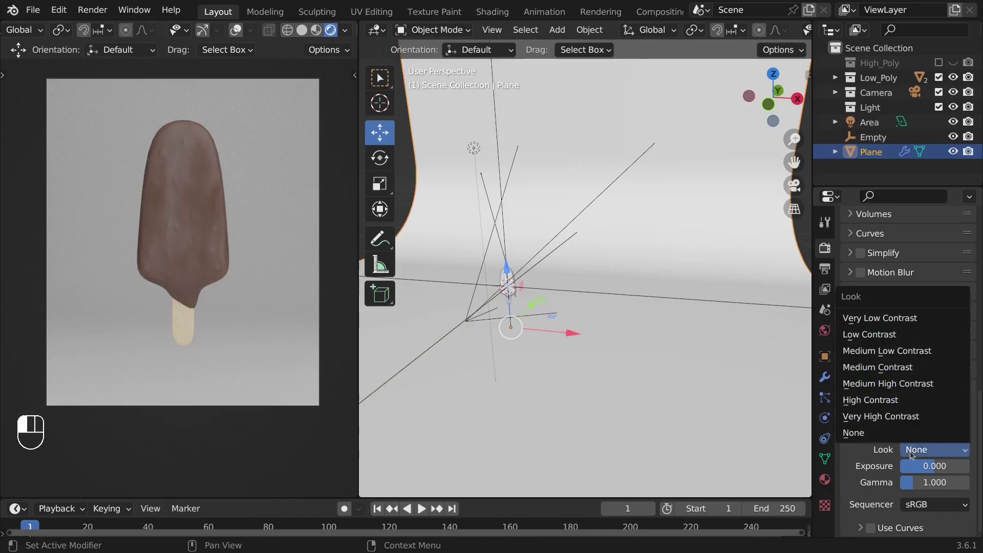
left_click(892, 402)
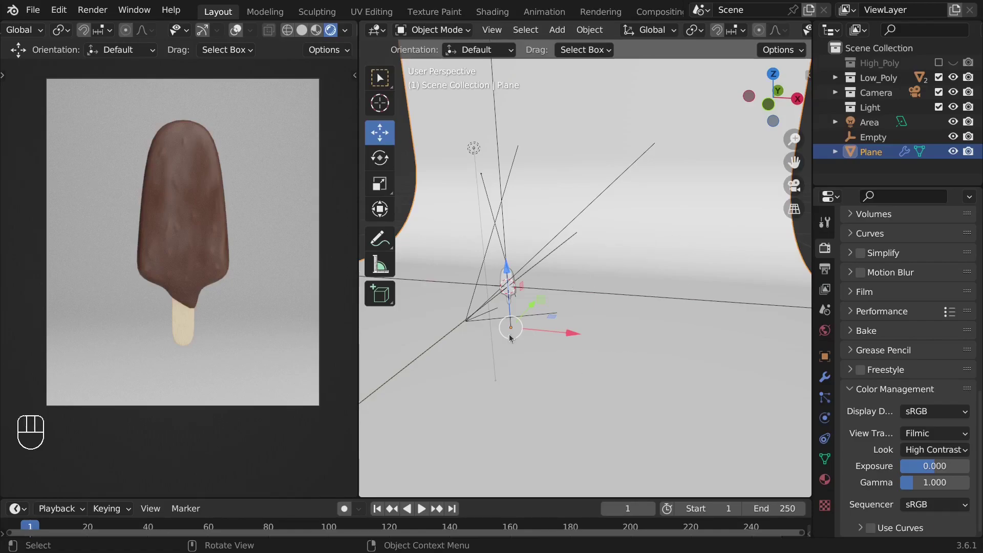
key("ctrl+s")
Step: Orbit the camera to a slightly angled view of the ice cream and rotate the backdrop about Z to fill the frame
key("n")
key("n")
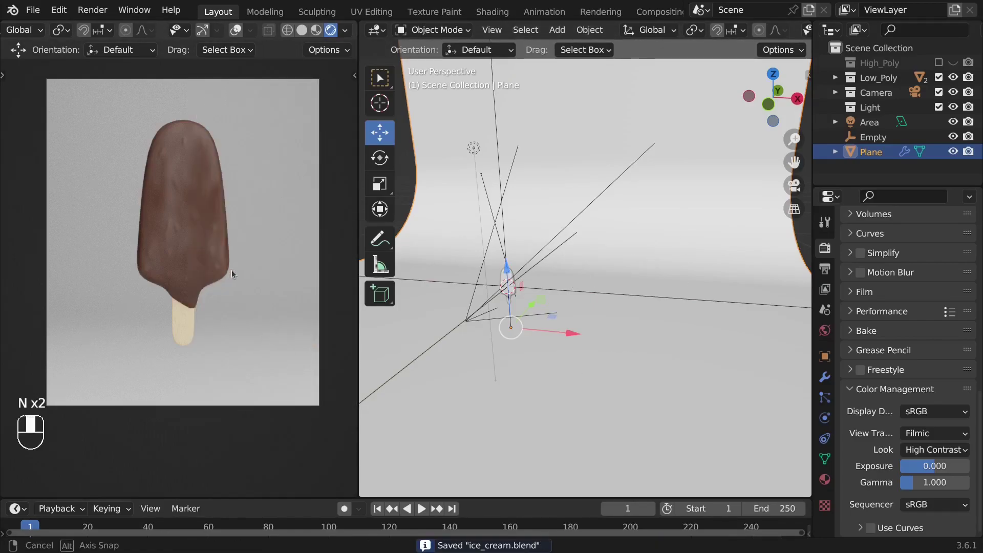
middle_click_drag(256, 270, 217, 277)
key("r")
key("z")
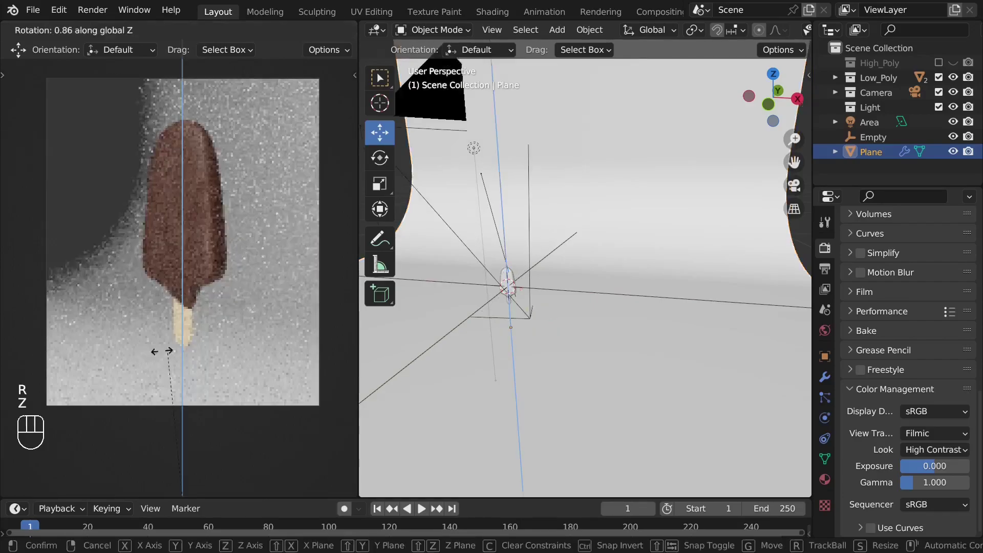
left_click(125, 340)
Step: Give the plane a new material named Backdrop and darken its base color to a near-black grey
left_click(825, 479)
left_click(894, 308)
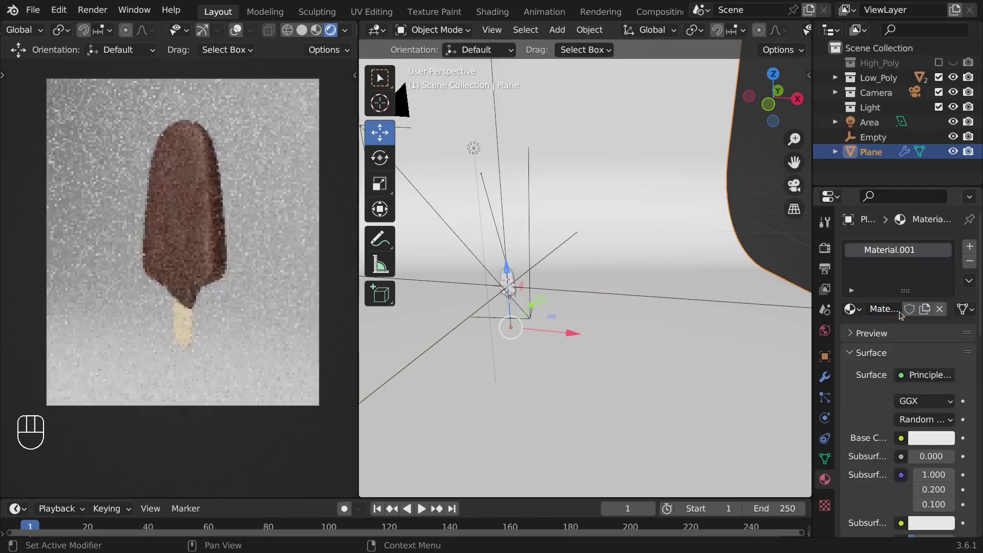
left_click(891, 313)
type("Bac")
key("Return")
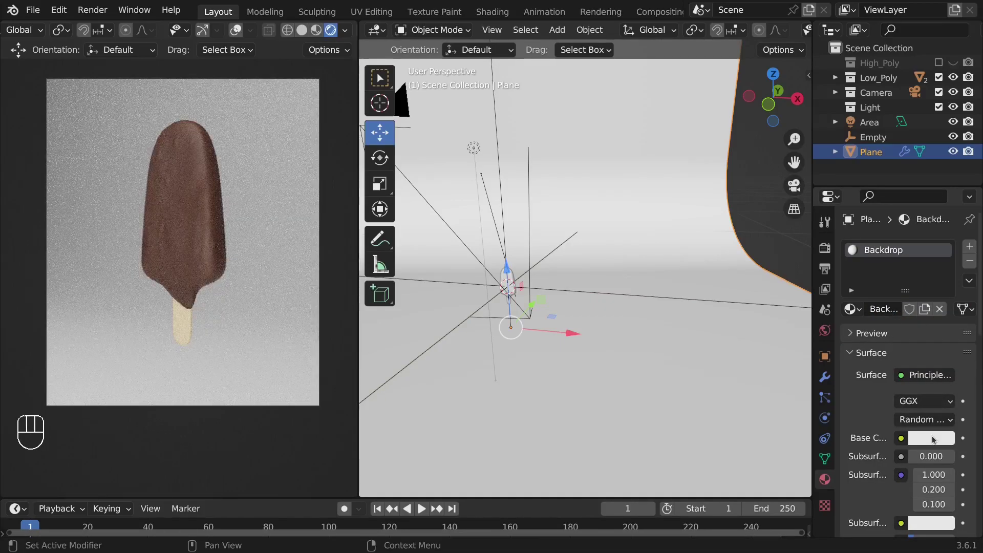
left_click(931, 437)
left_click_drag(886, 401, 852, 401)
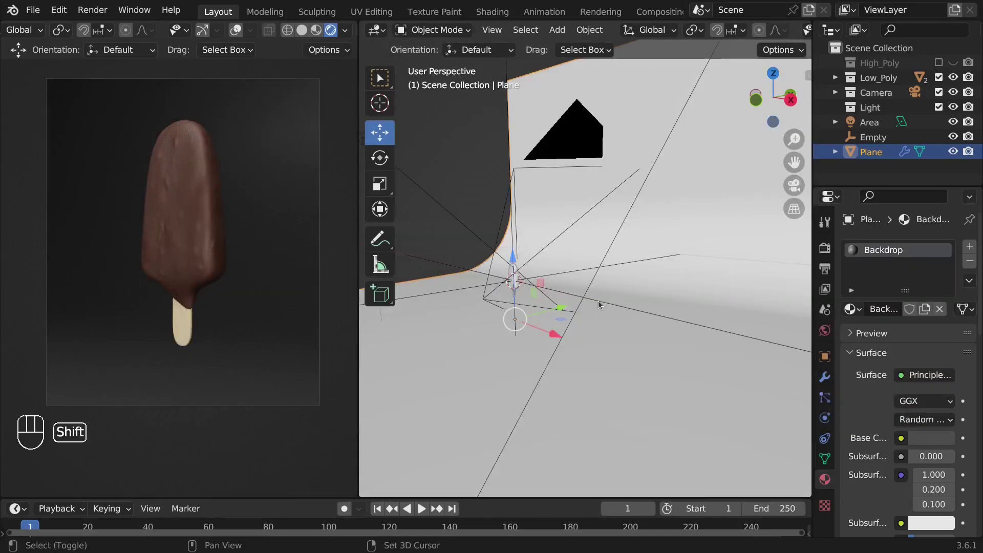
Step: Add a point light and move it up and along the Y axis, behind the ice cream in front of the backdrop
key("shift+a")
mouse_move(600, 302)
left_click(642, 299)
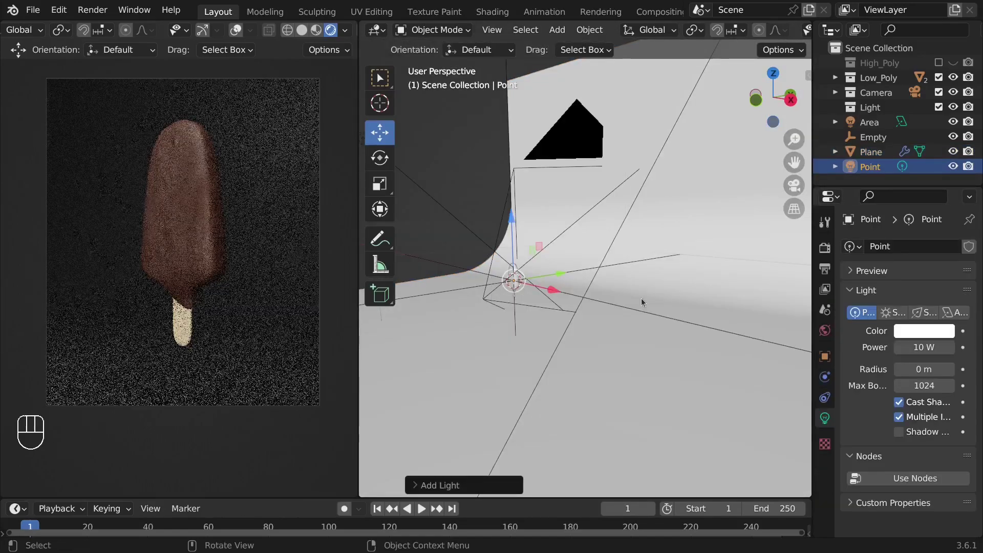
middle_click_drag(578, 239, 571, 233)
key("g")
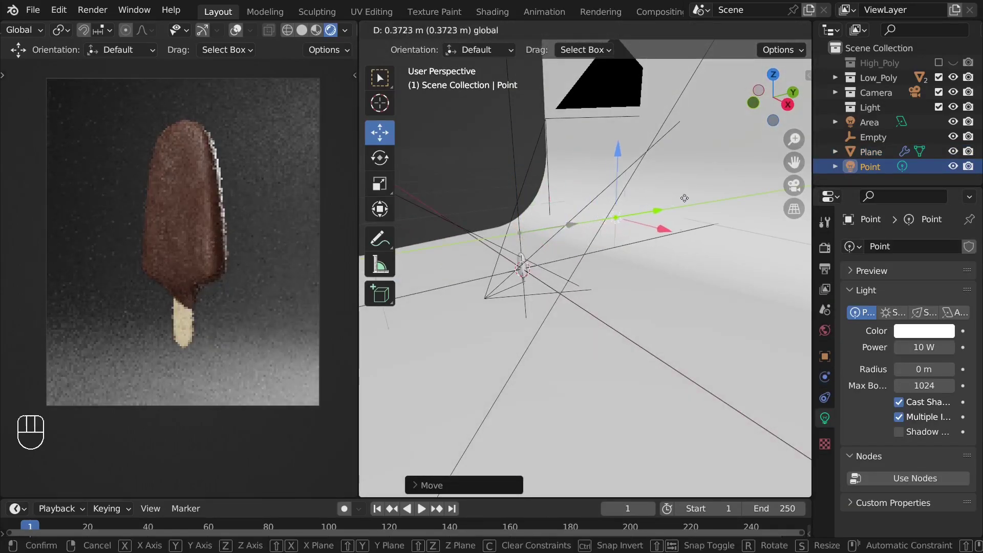
left_click(689, 303)
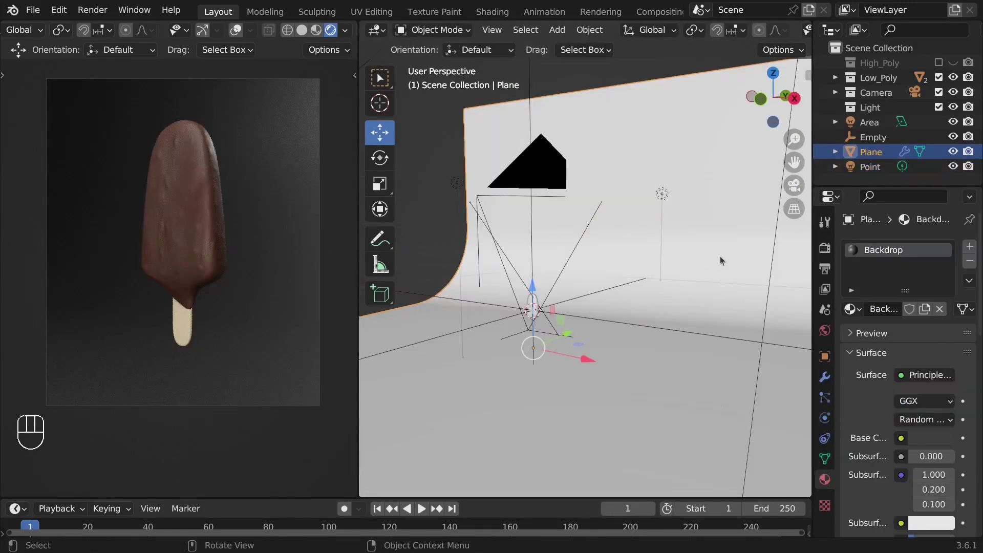
Step: Give the point light a pale peach color and 7 W power, and shift it about 0.7 m along negative X
left_click(661, 195)
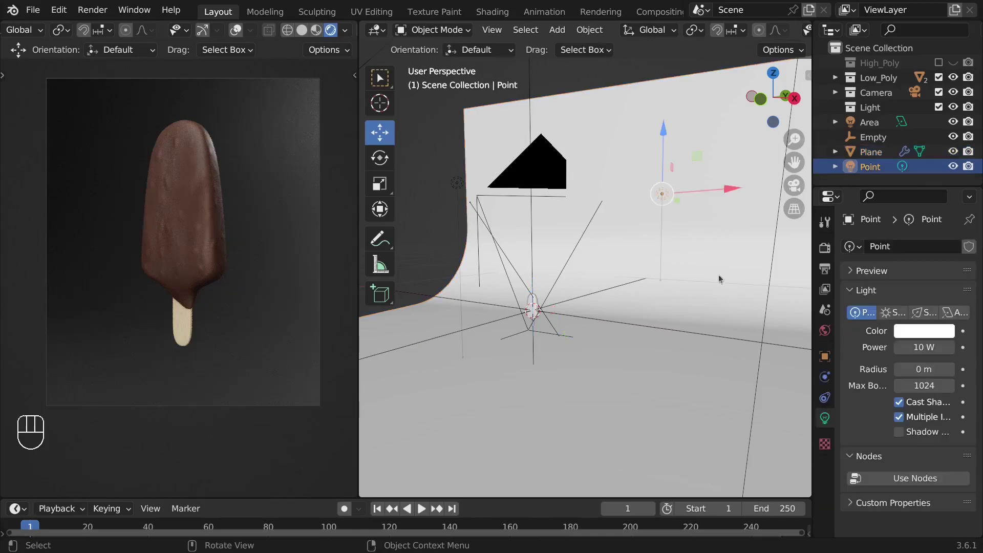
left_click(925, 331)
left_click(874, 201)
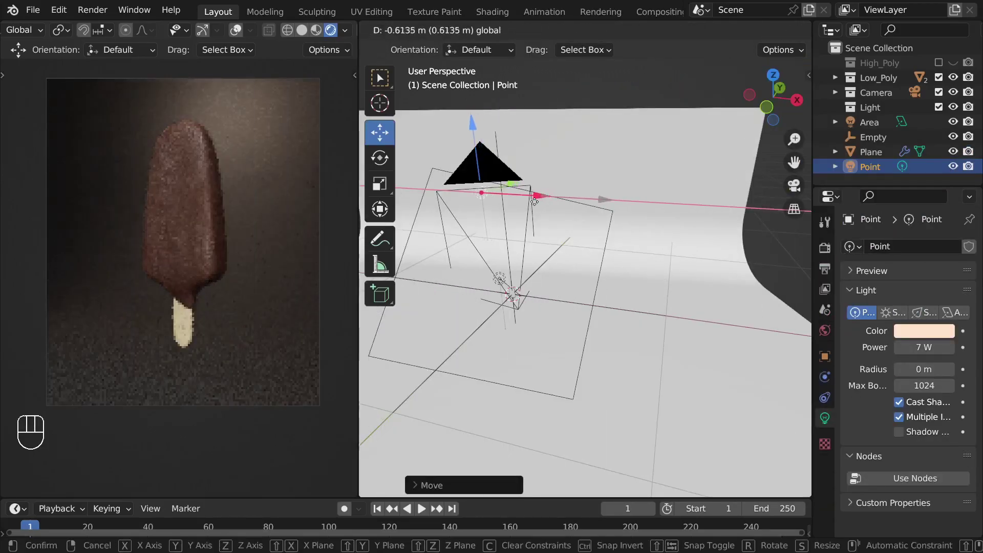
mouse_move(543, 201)
left_mouse_down()
mouse_move(526, 200)
mouse_move(534, 201)
left_mouse_up()
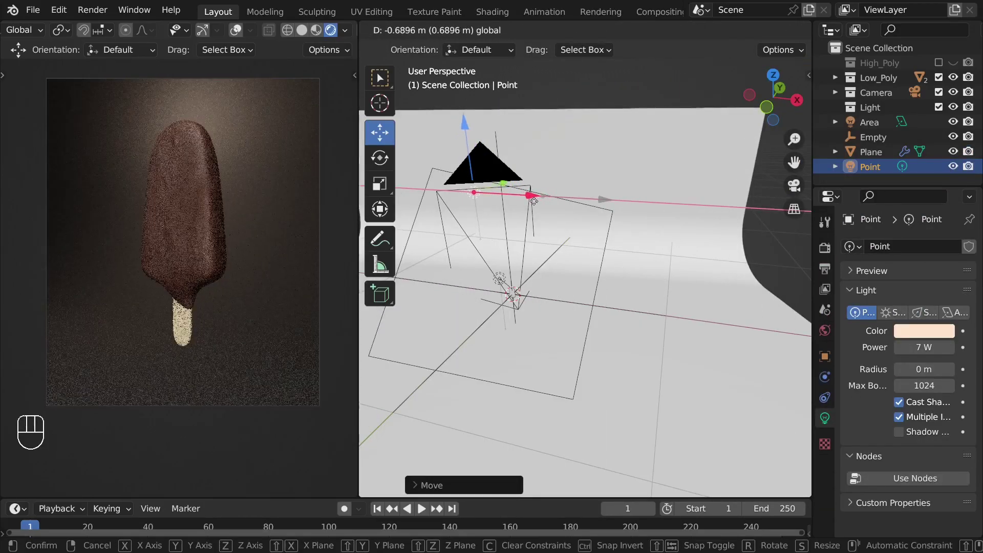
left_click(531, 201)
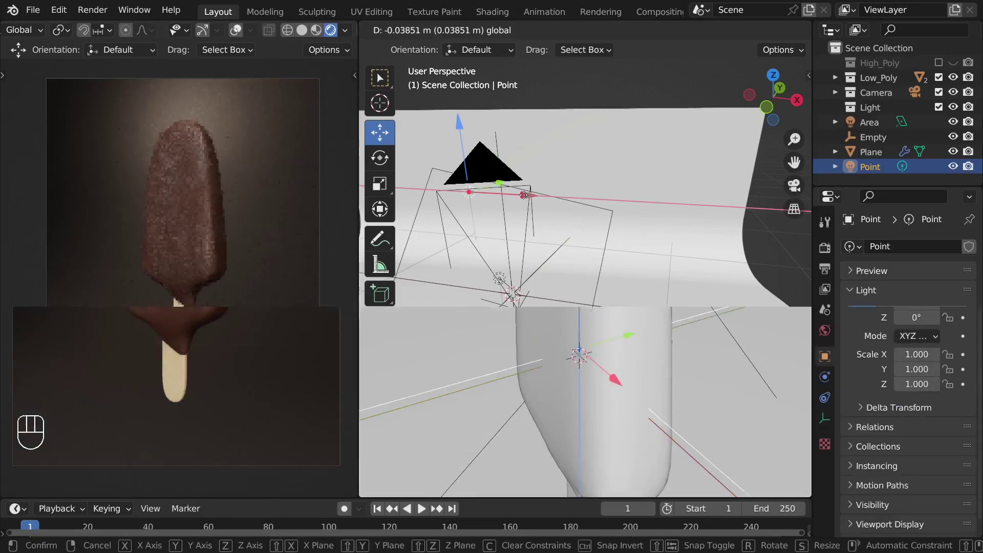
left_click_drag(579, 134, 584, 135)
middle_click_drag(584, 148, 584, 223)
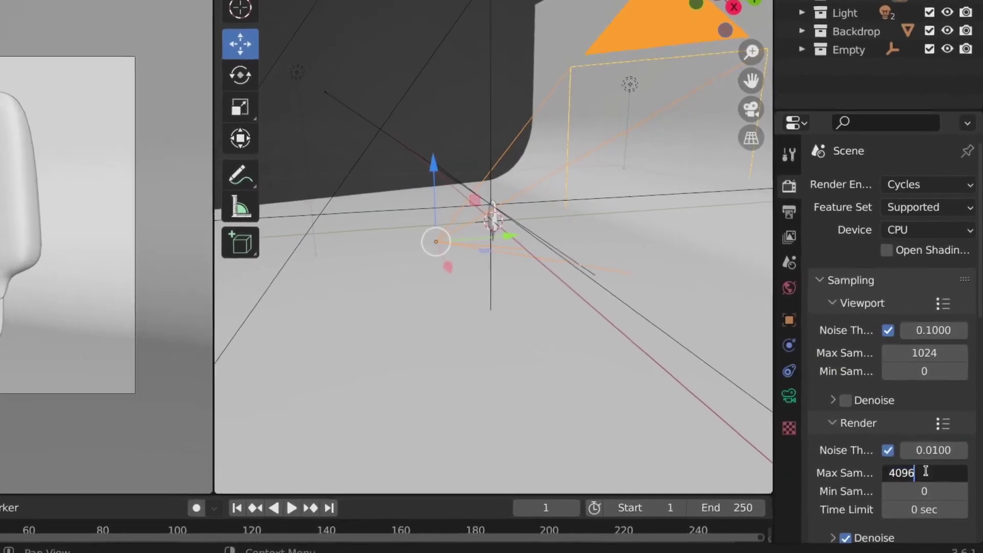
Step: Set the final render's maximum samples to 300 and start rendering the image
left_click(935, 478)
type("4300")
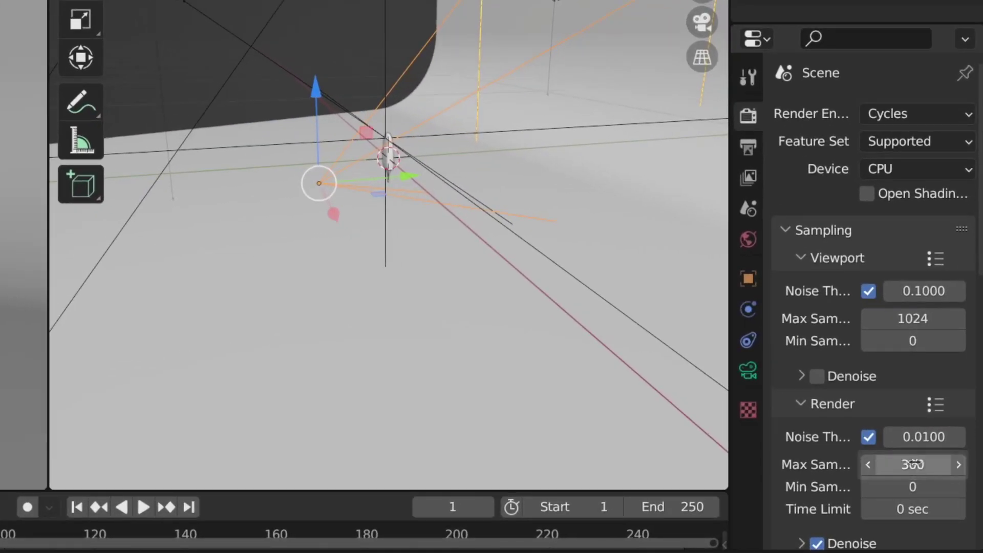
key("Return")
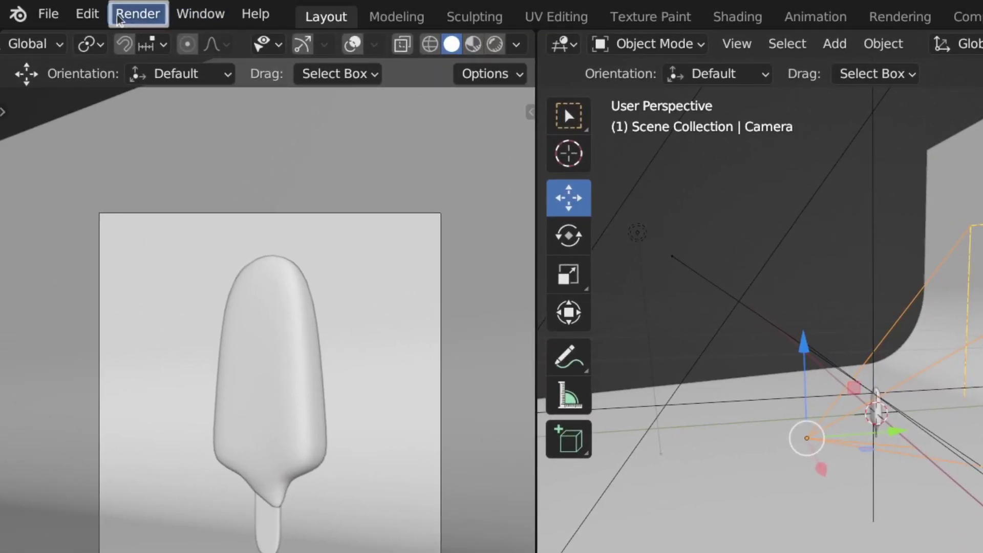
left_click(115, 2)
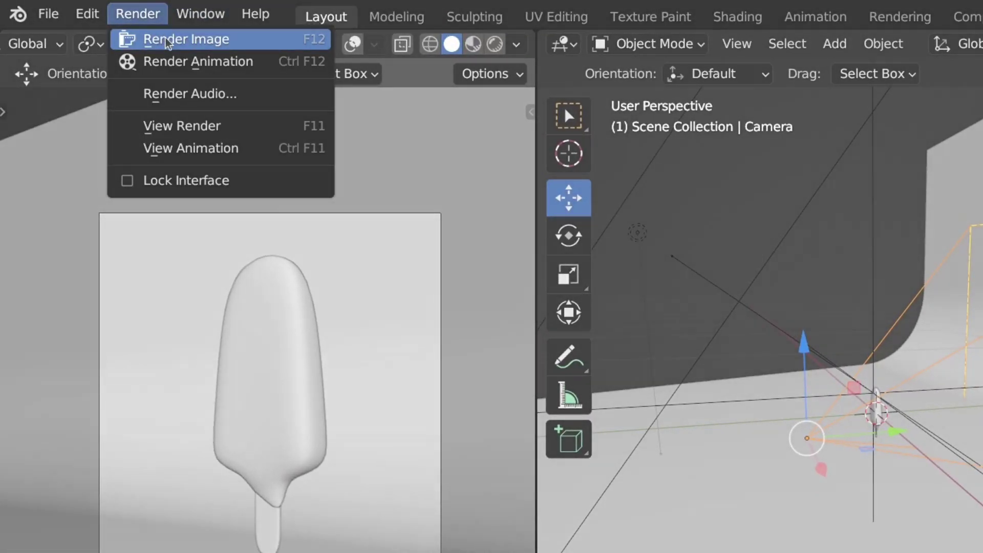